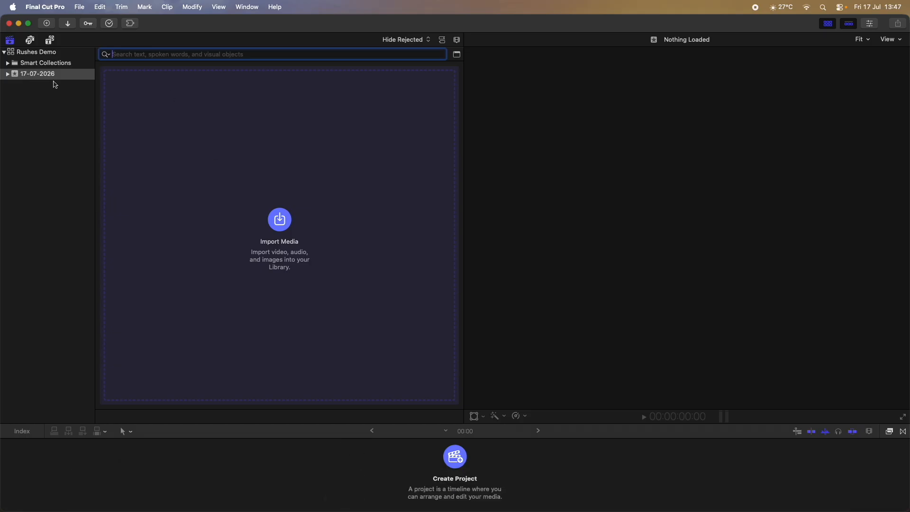
Rename the 17-07-2026 event in the Rushes Demo library as Rushes.
left_click(44, 74)
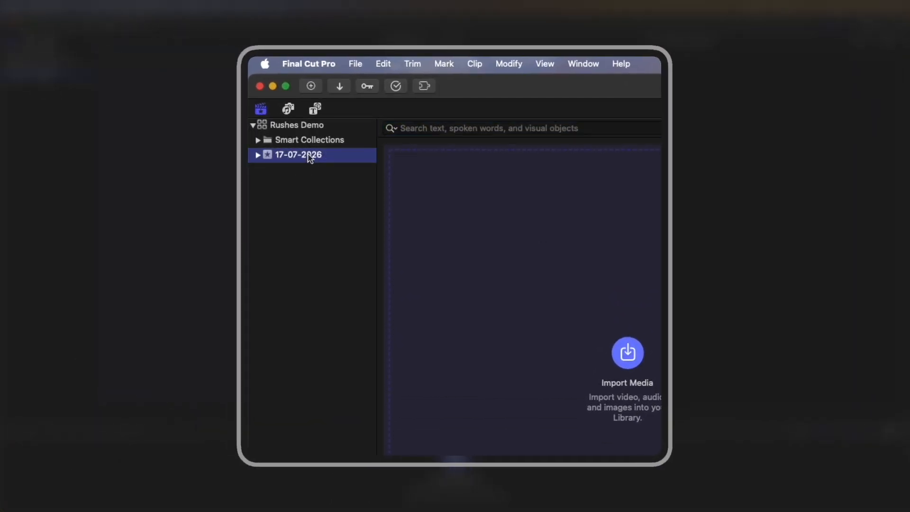
left_click(311, 158)
key("BackSpace")
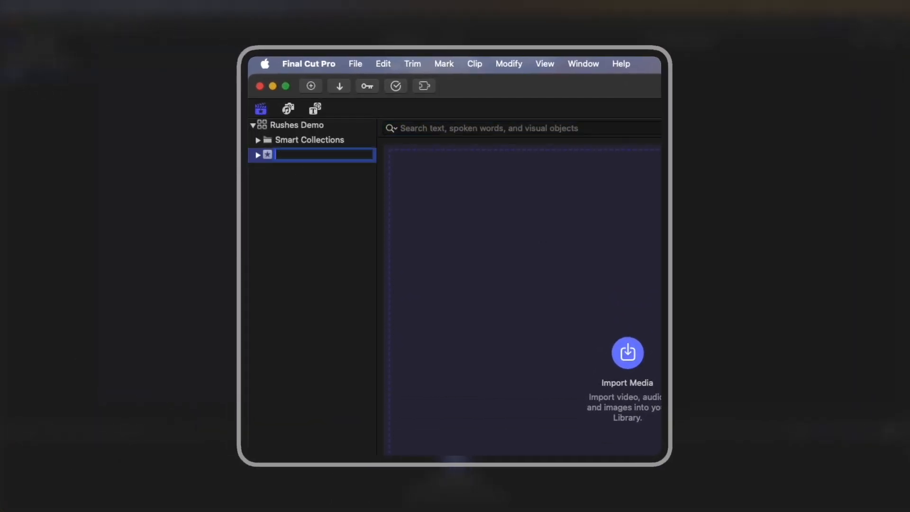
type("Rushes")
key("Return")
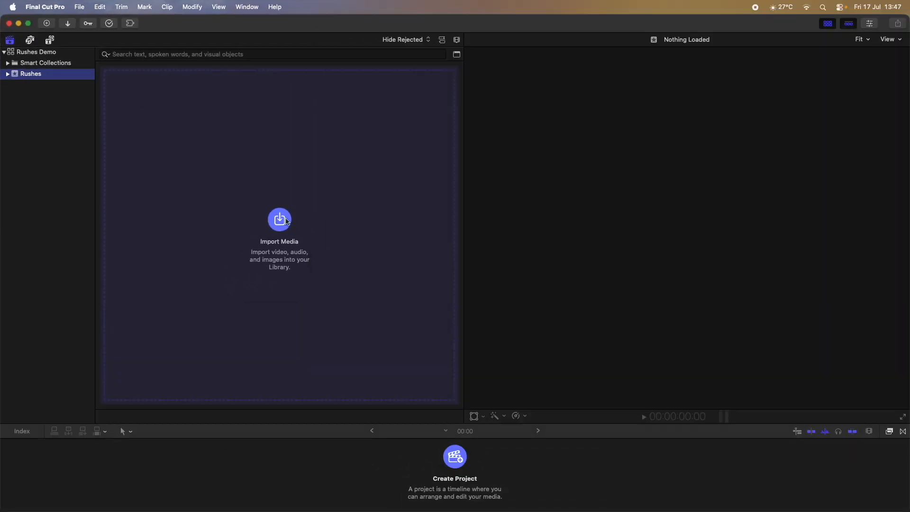
Import the D1, D2, AUDIO DAY 1 and AUDIO DAY 2 folders into the Rushes event, continuing without the unsupported files.
left_click(286, 222)
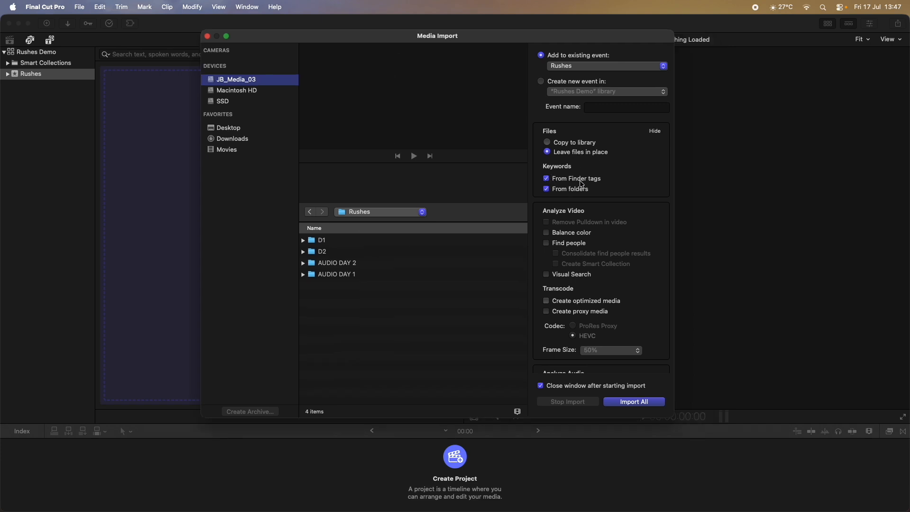
scroll(575, 193, "down", 5)
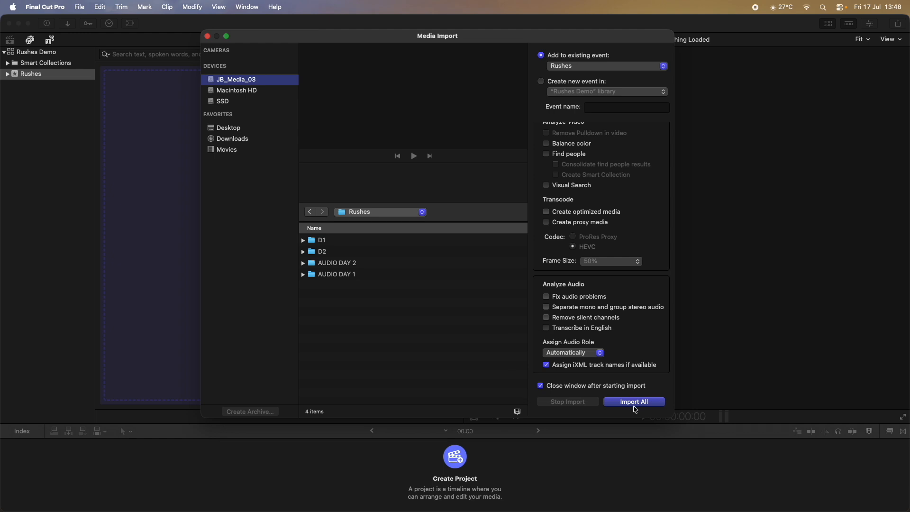
left_click_drag(336, 285, 349, 239)
left_click(656, 403)
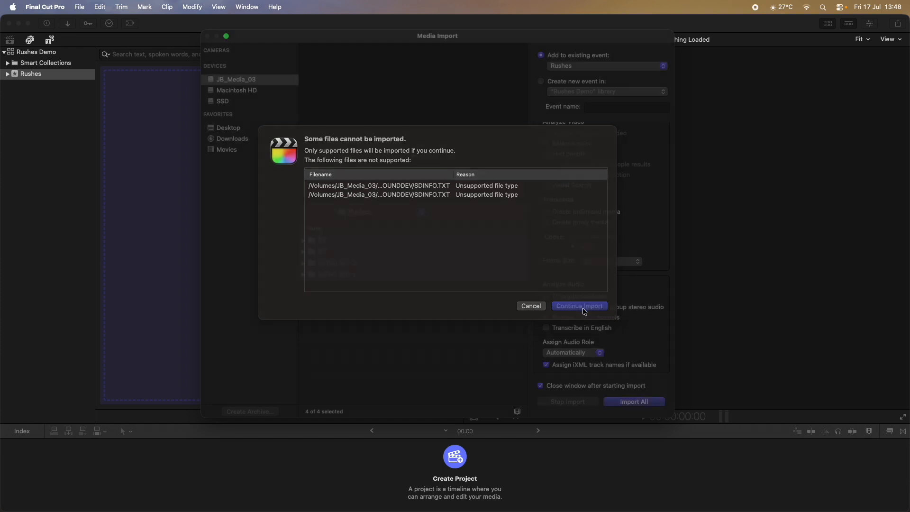
left_click(579, 307)
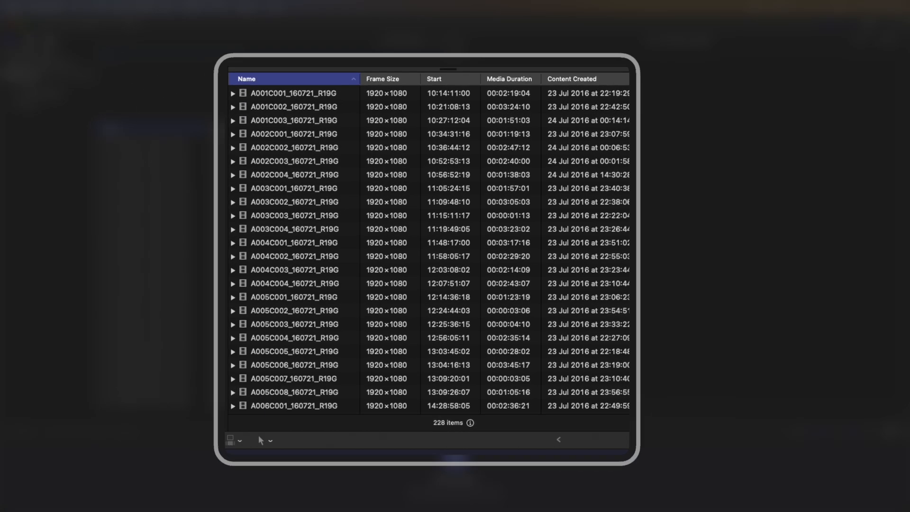
Review the imported clips in the Rushes event and the creation dates of the AUDIO DAY 1 recordings.
scroll(351, 137, "down", 20)
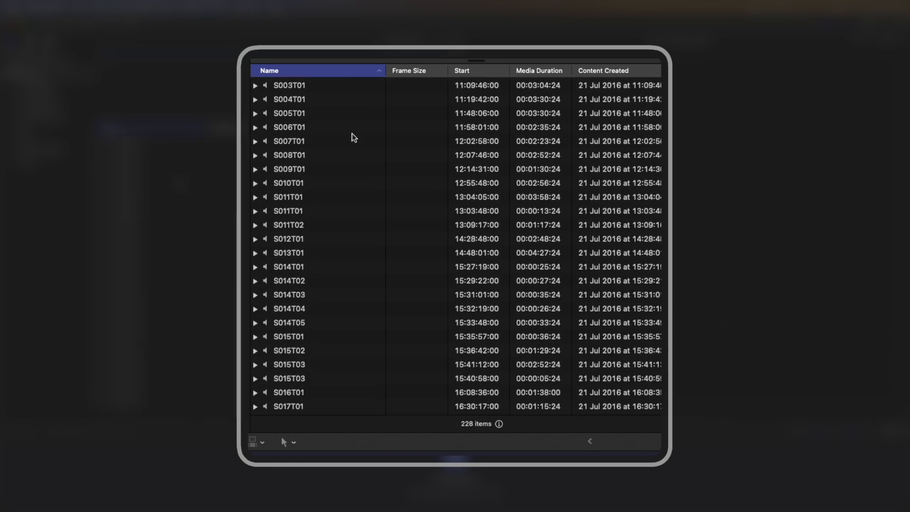
scroll(352, 137, "down", 15)
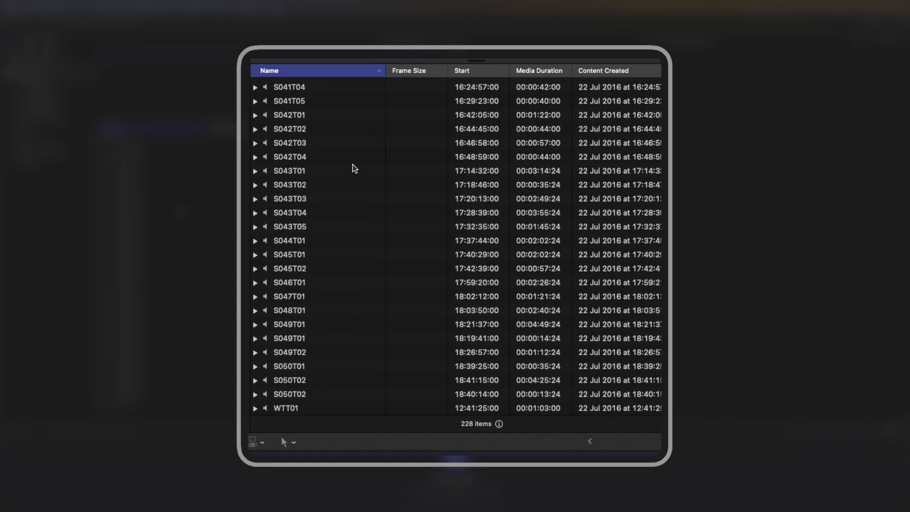
scroll(323, 374, "up", 20)
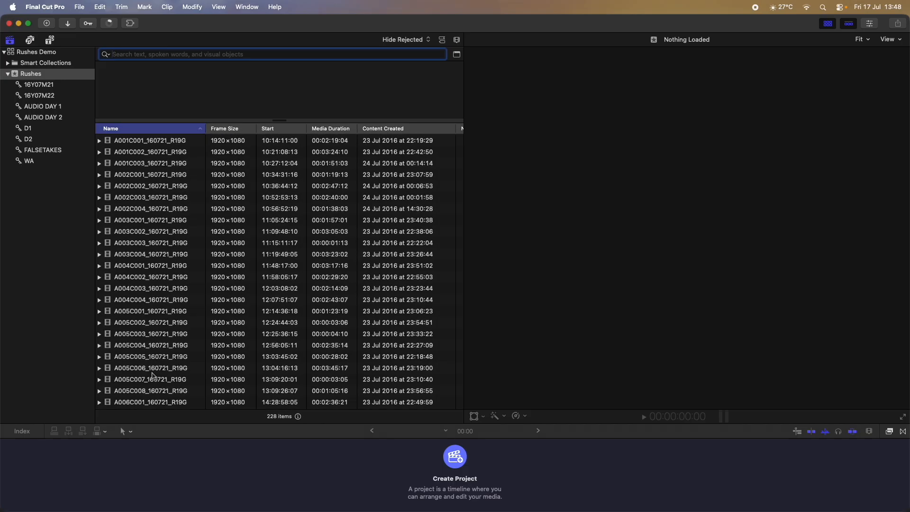
left_click(38, 106)
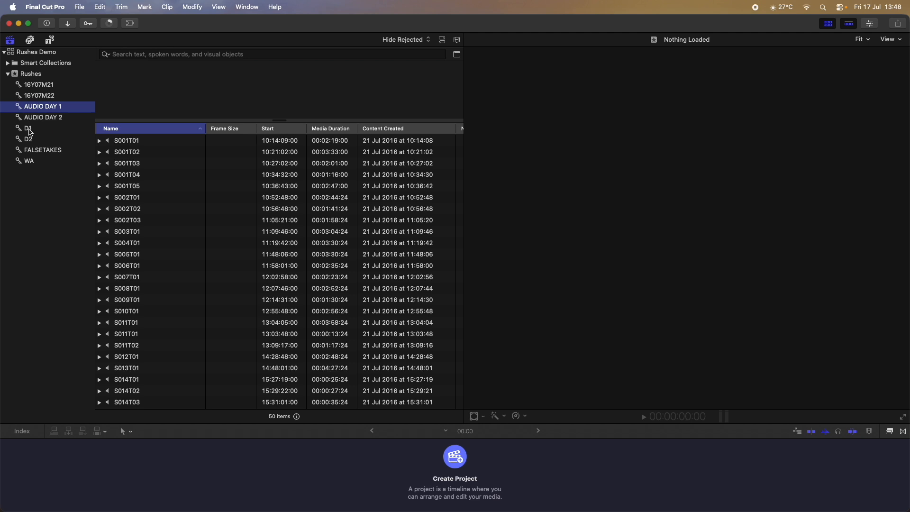
Adjust the content created date of all clips in the D1 keyword collection, setting the first clip to 21/07/2016.
left_click(28, 132)
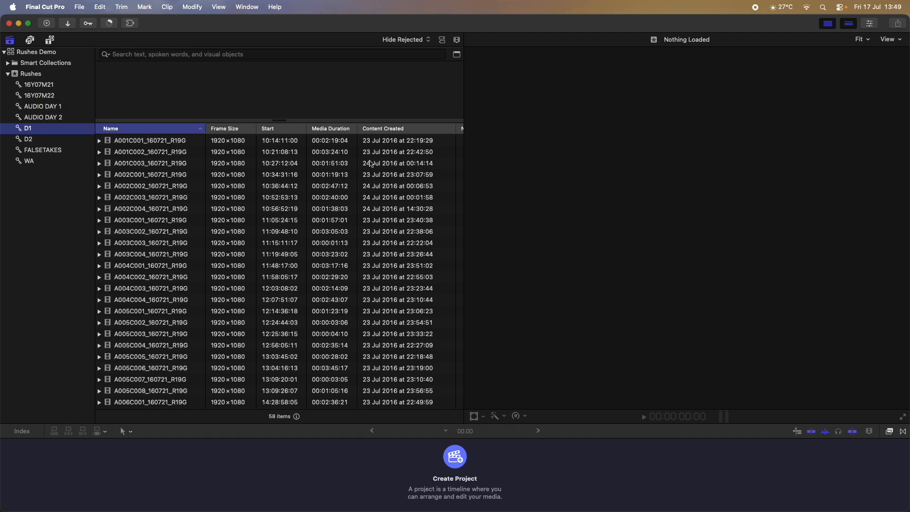
scroll(376, 245, "down", 5)
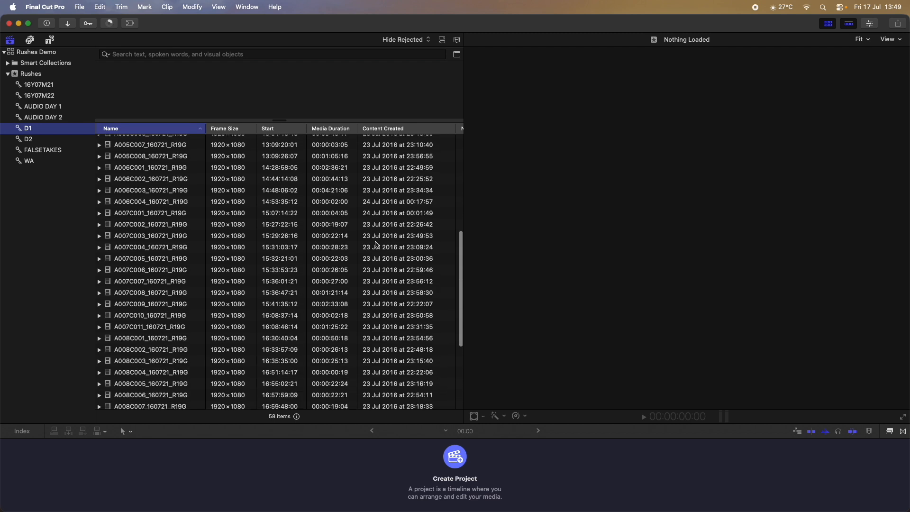
scroll(255, 179, "up", 5)
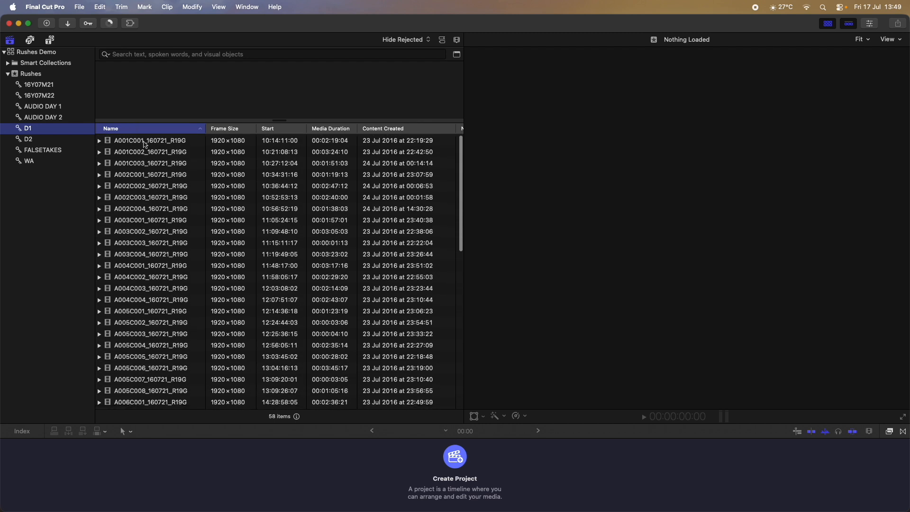
left_click(145, 141)
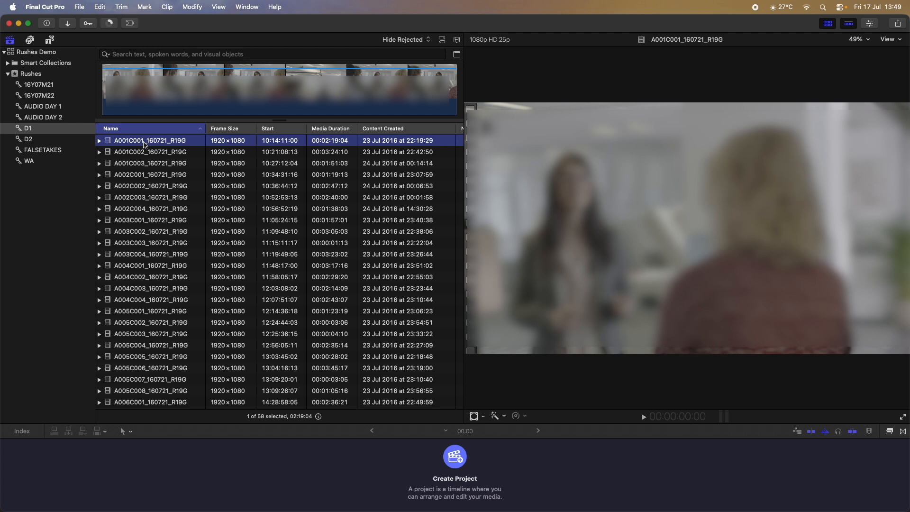
key("super+a")
left_click(196, 6)
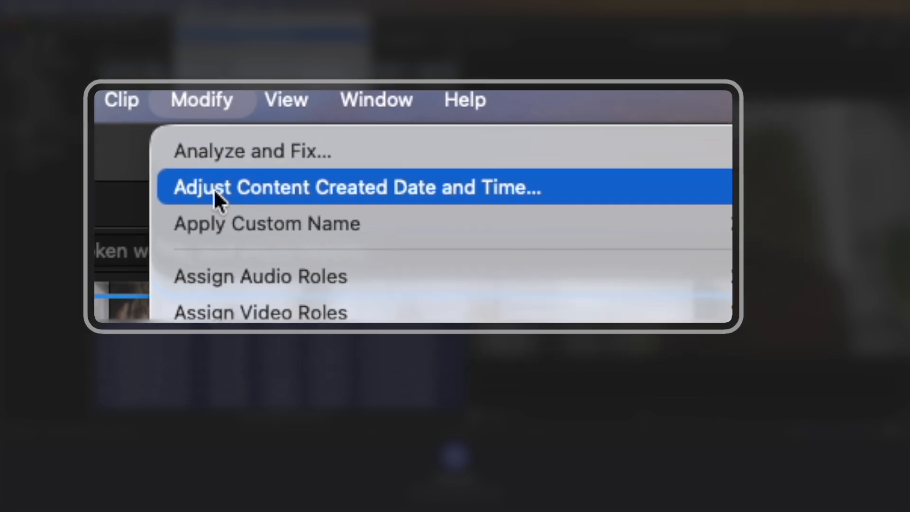
left_click(218, 222)
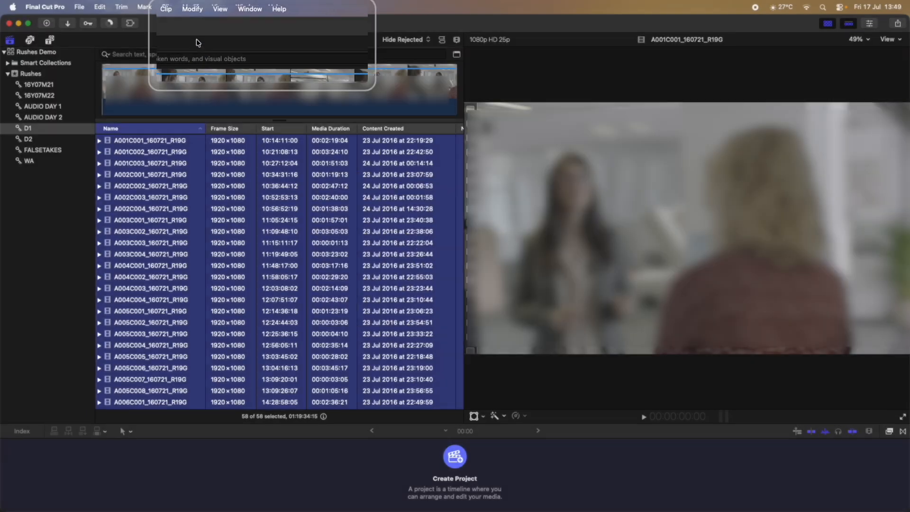
left_click(455, 264)
left_click(456, 264)
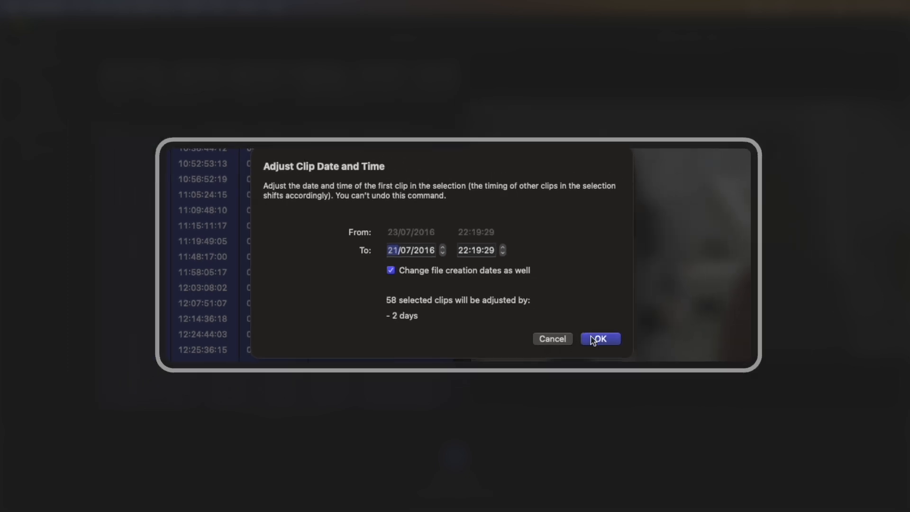
left_click(631, 352)
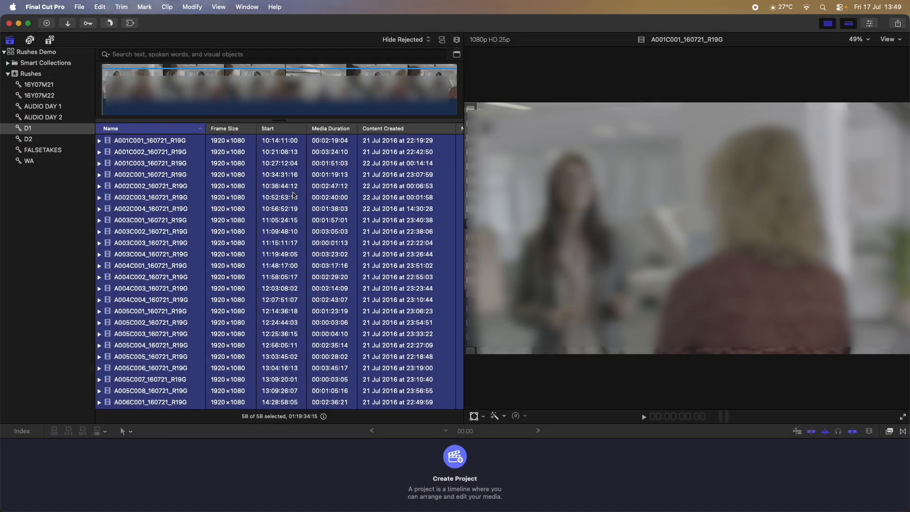
Sort the D1 clips by content created date and shift the ones dated 22 Jul 2016 to 21/07/2016.
left_click(368, 134)
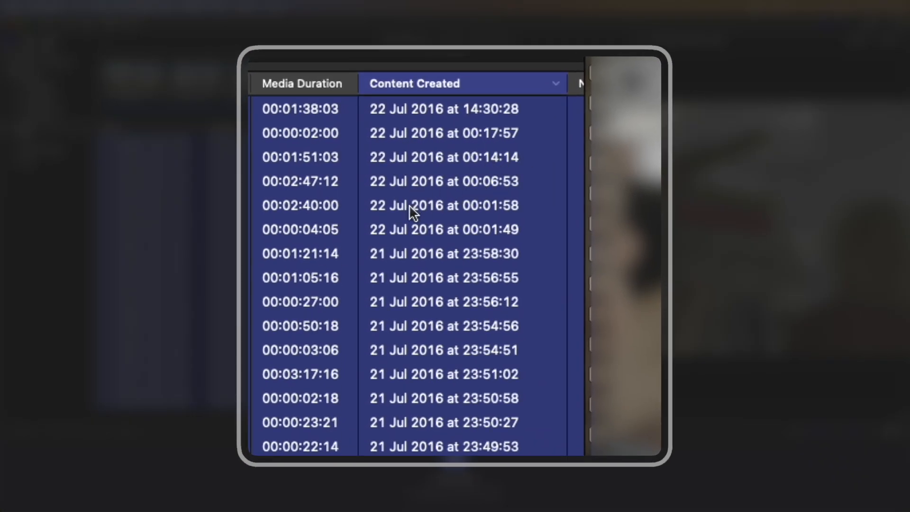
left_click(393, 230)
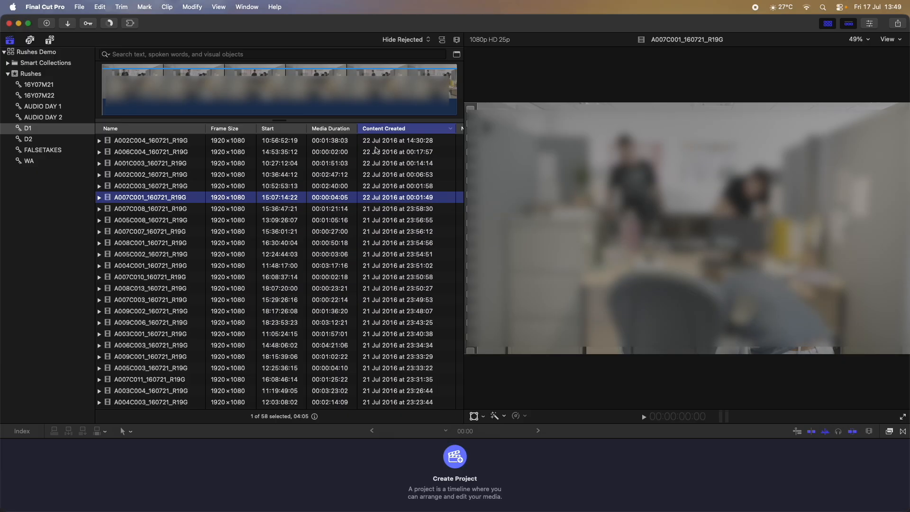
left_click(376, 141, "shift")
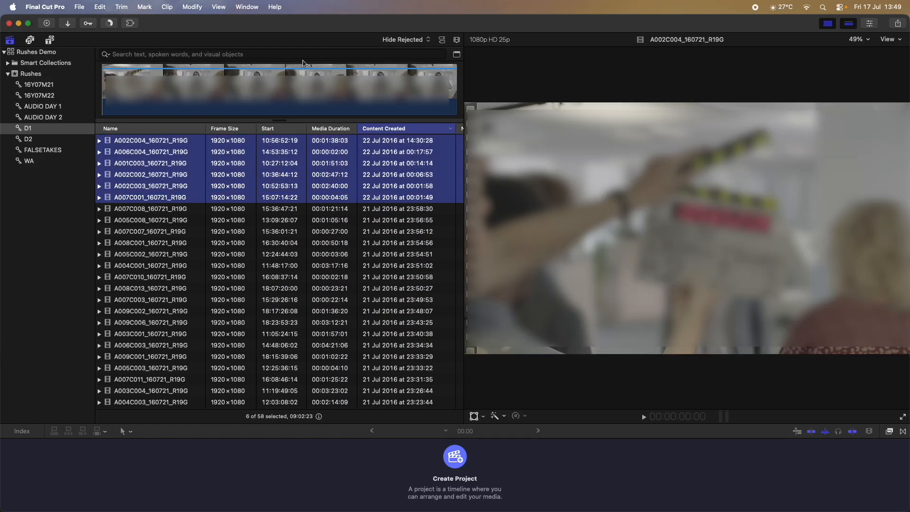
left_click(196, 7)
left_click(199, 35)
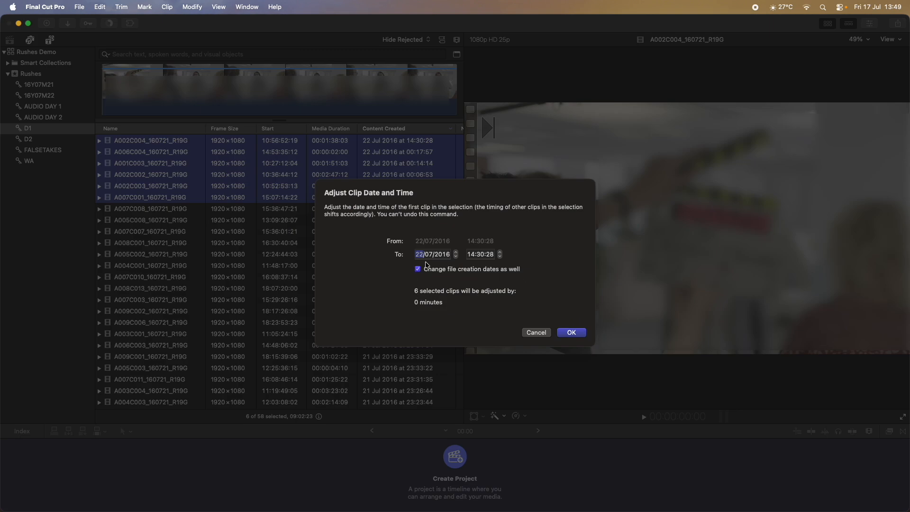
left_click(456, 257)
left_click(570, 332)
scroll(264, 205, "down", 5)
scroll(264, 204, "up", 10)
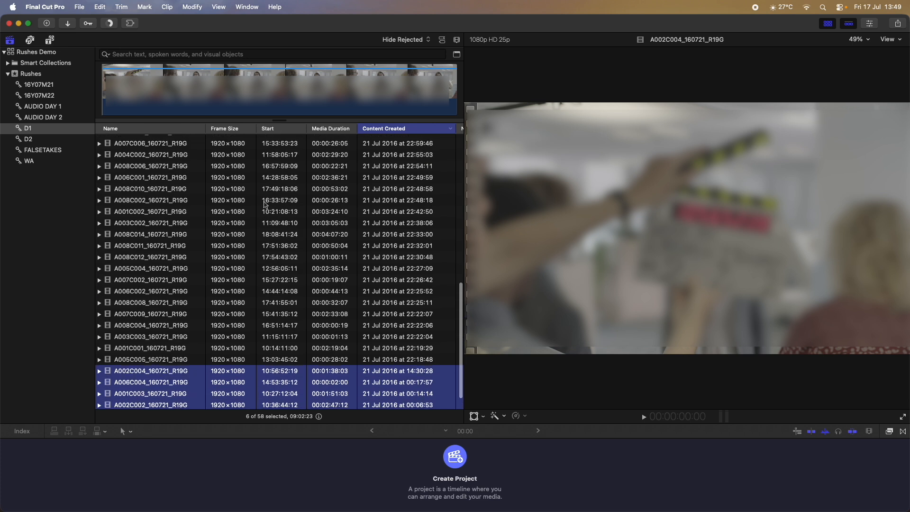
scroll(265, 205, "up", 8)
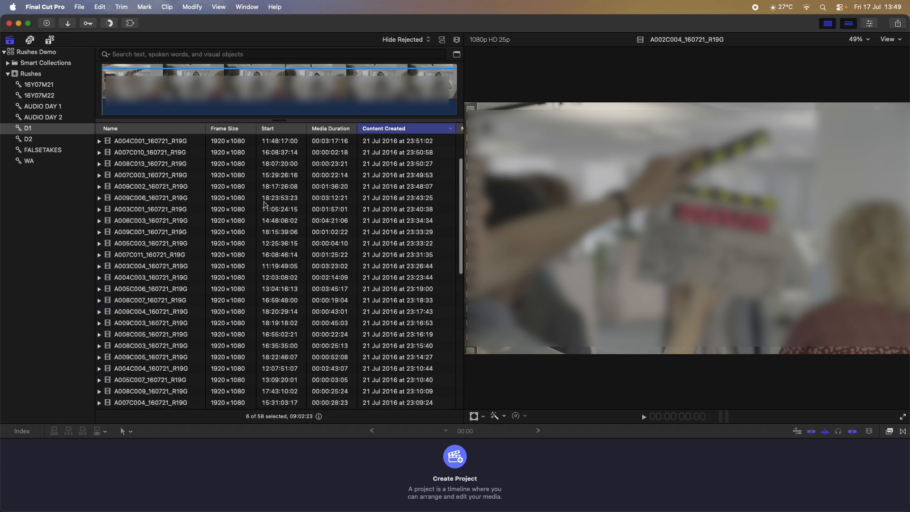
Check the content created dates of the recordings in the AUDIO DAY 2 keyword collection.
left_click(41, 120)
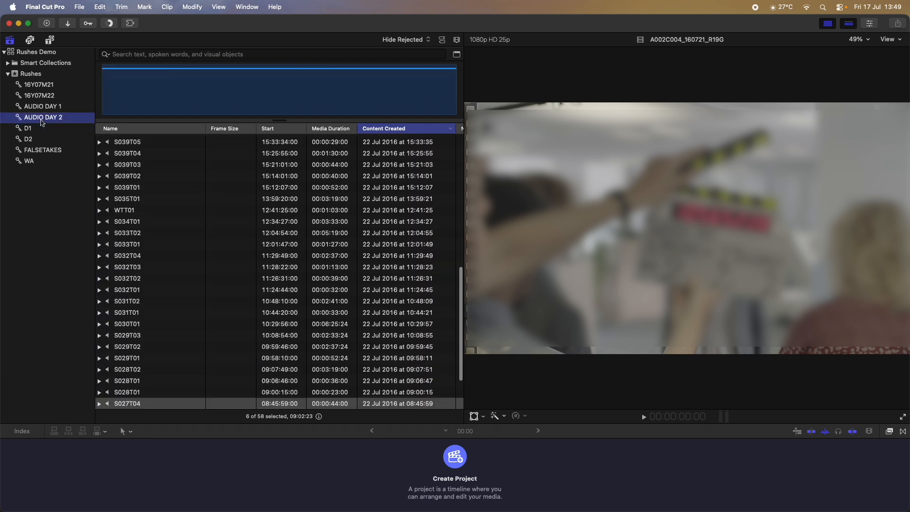
scroll(361, 182, "down", 5)
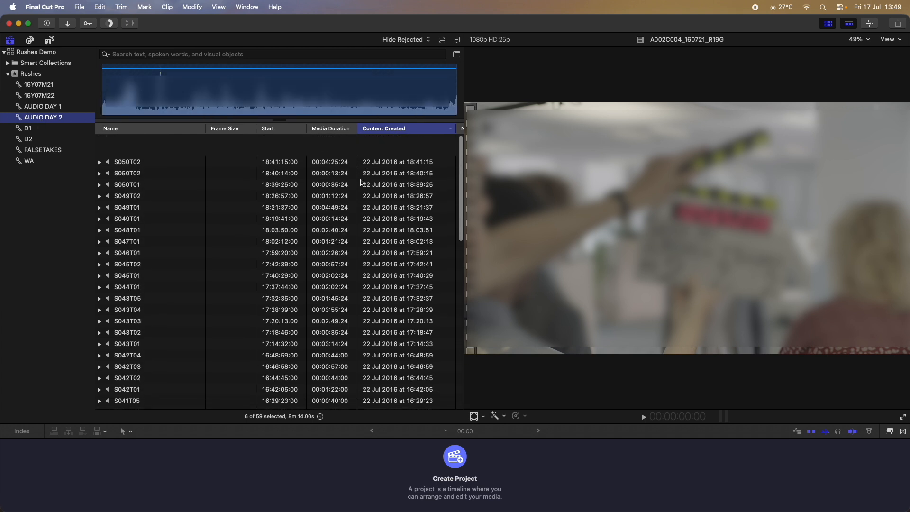
scroll(361, 182, "down", 8)
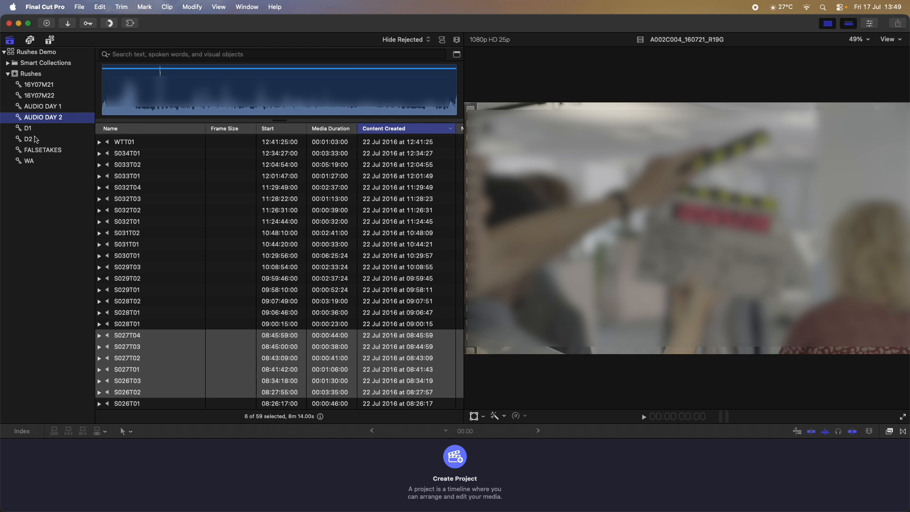
Adjust the content created date of all clips in the D2 keyword collection to 22/07/2016 and check the list.
left_click(35, 139)
scroll(375, 187, "up", 3)
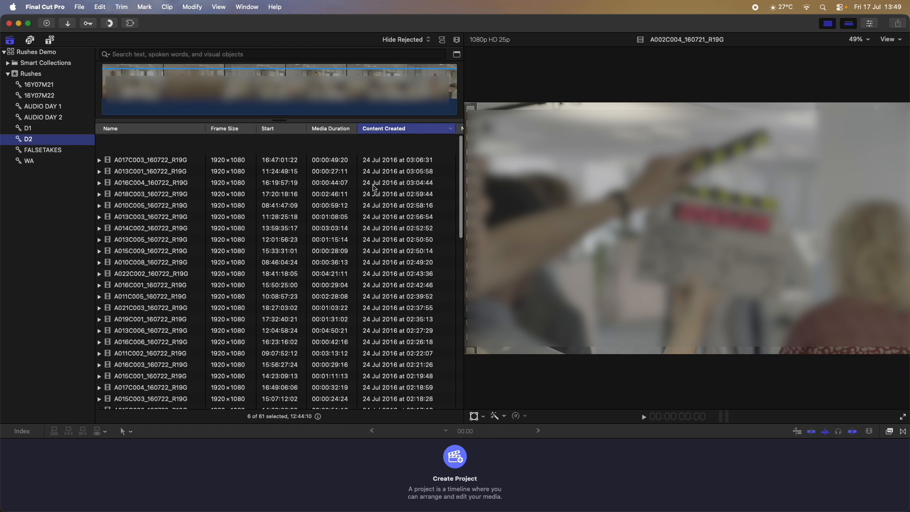
left_click(185, 143)
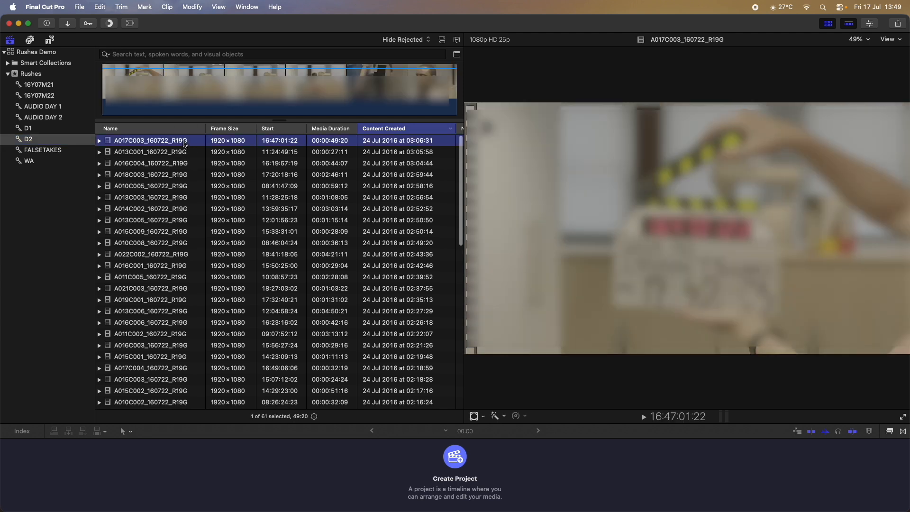
key("super+a")
left_click(197, 6)
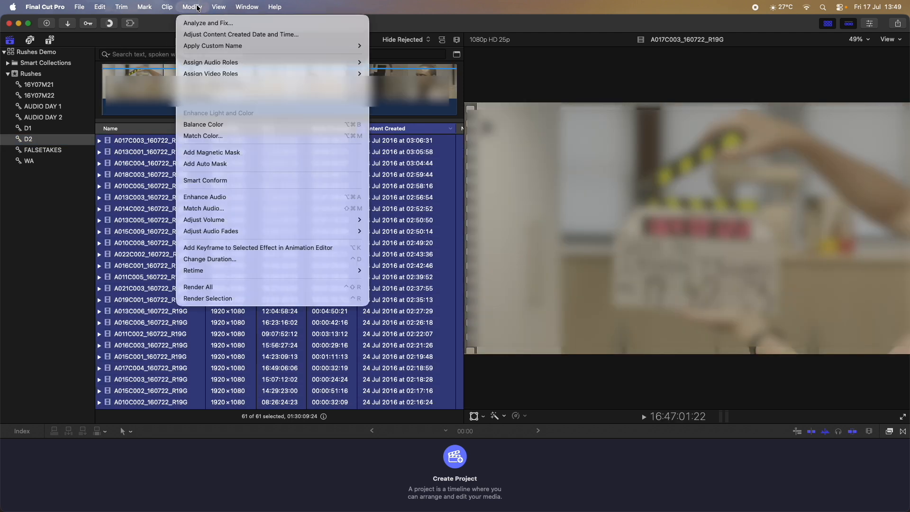
left_click(234, 35)
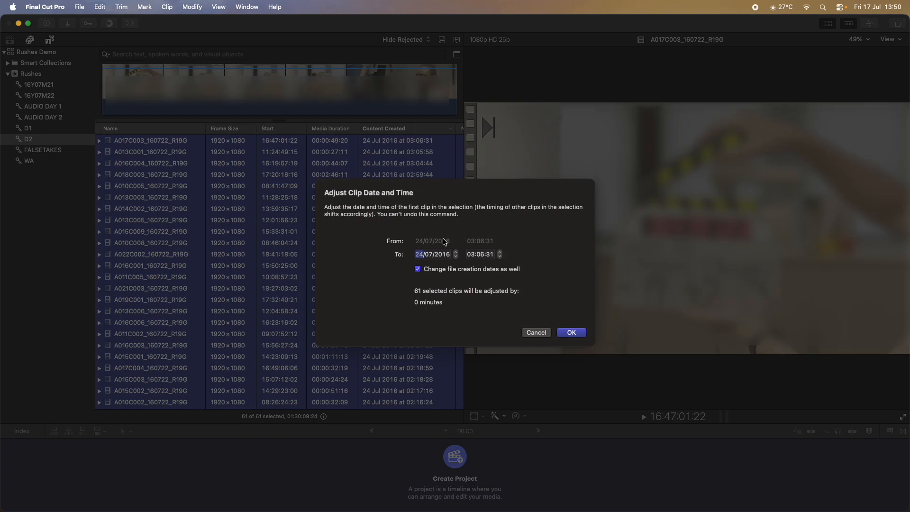
left_click(456, 257)
left_click(456, 256)
left_click(567, 333)
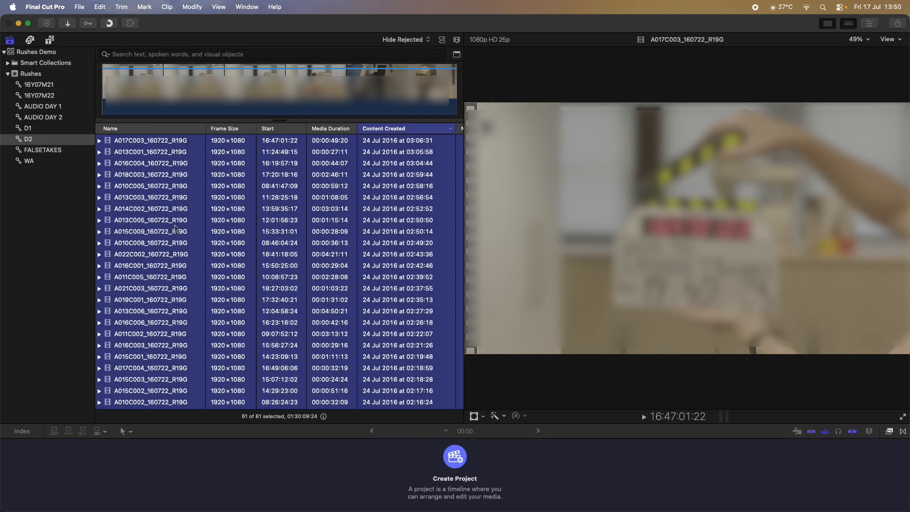
scroll(319, 219, "down", 5)
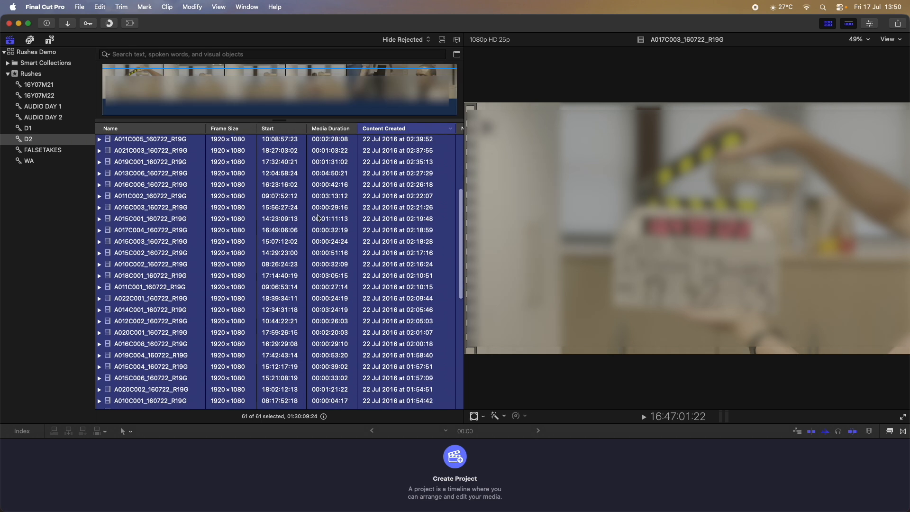
scroll(318, 218, "up", 5)
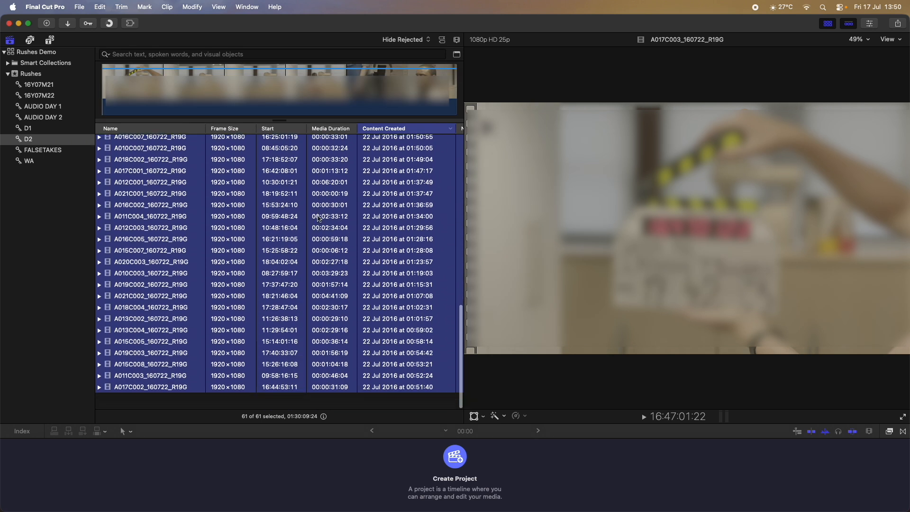
Show all clips of the Rushes event sorted by media duration with the shortest first.
left_click(82, 190)
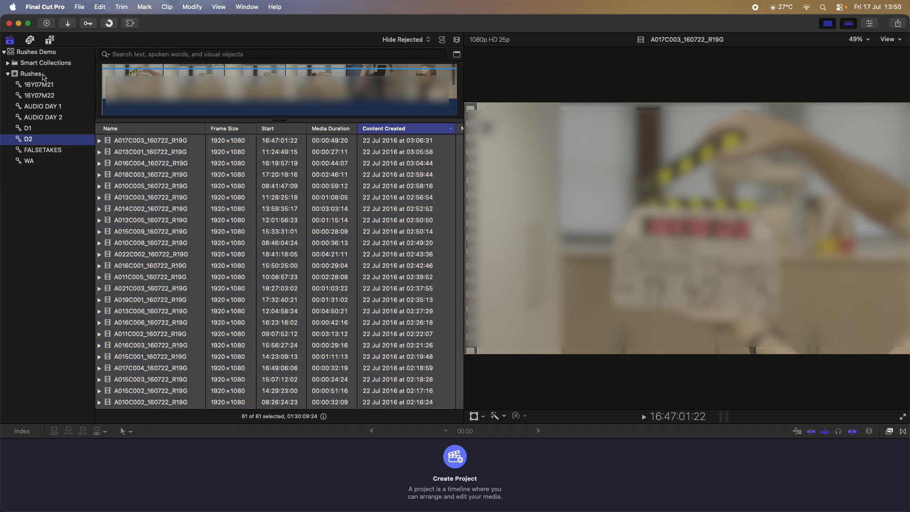
left_click(43, 75)
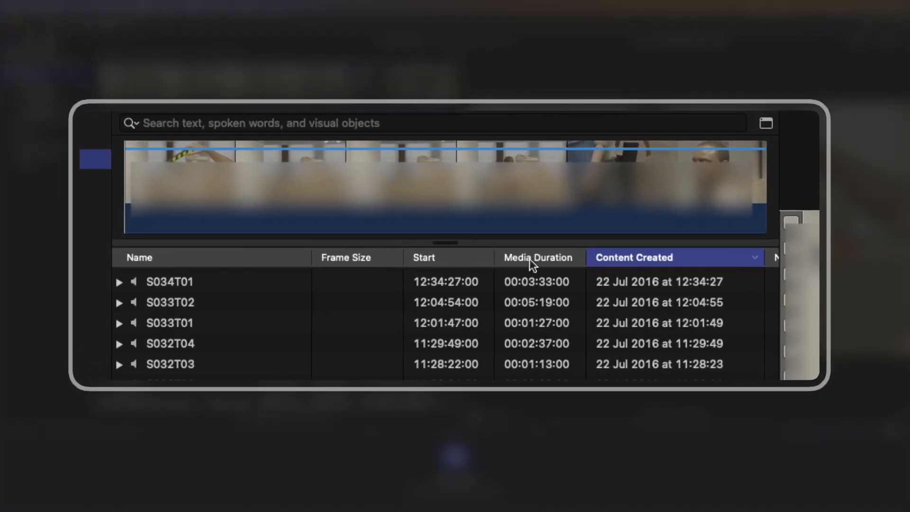
left_click(531, 258)
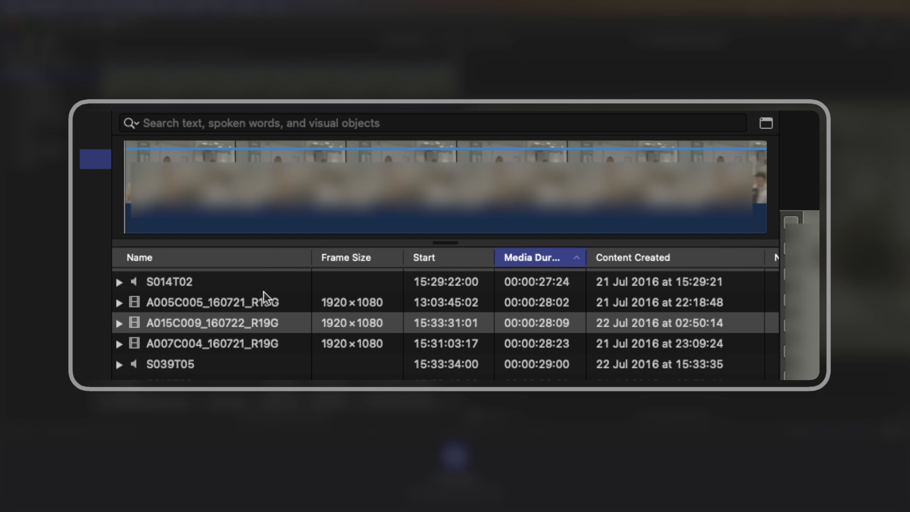
left_click(237, 296)
left_click(249, 284)
scroll(578, 311, "up", 5)
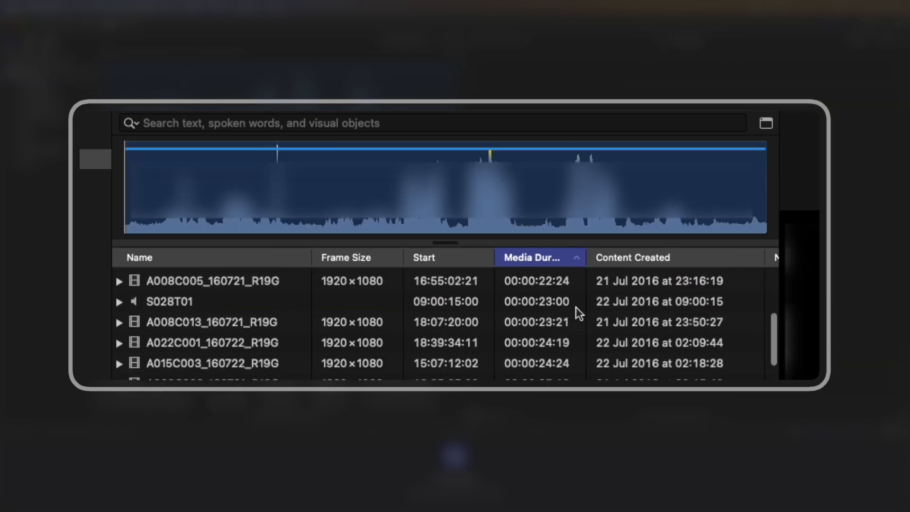
scroll(579, 312, "up", 5)
Reject the ten shortest video clips in the Rushes event, from A021C001_160722_R19G through A010C001_160722_R19G.
left_click(505, 282)
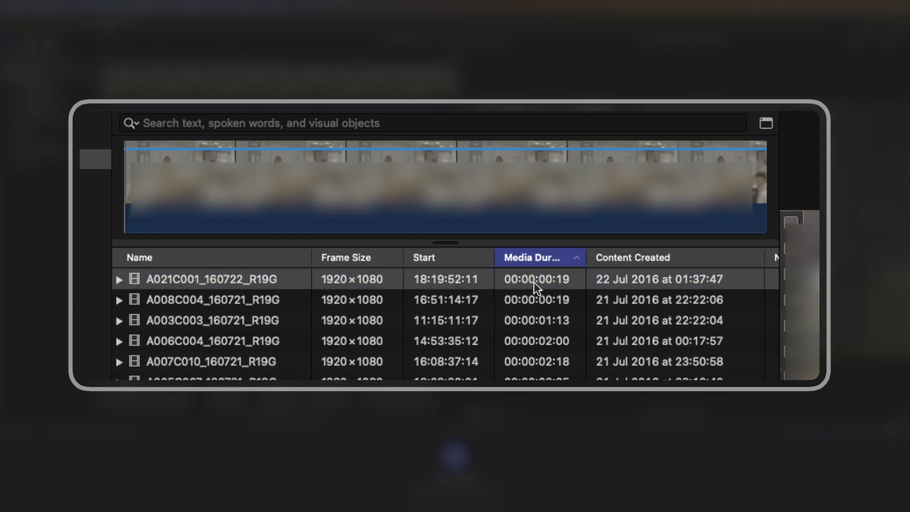
key("Delete")
key("Delete")
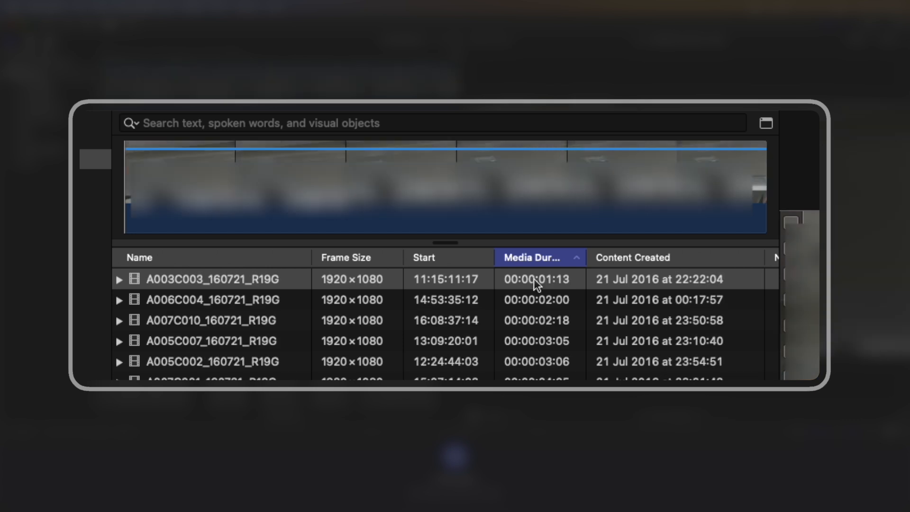
key("Delete")
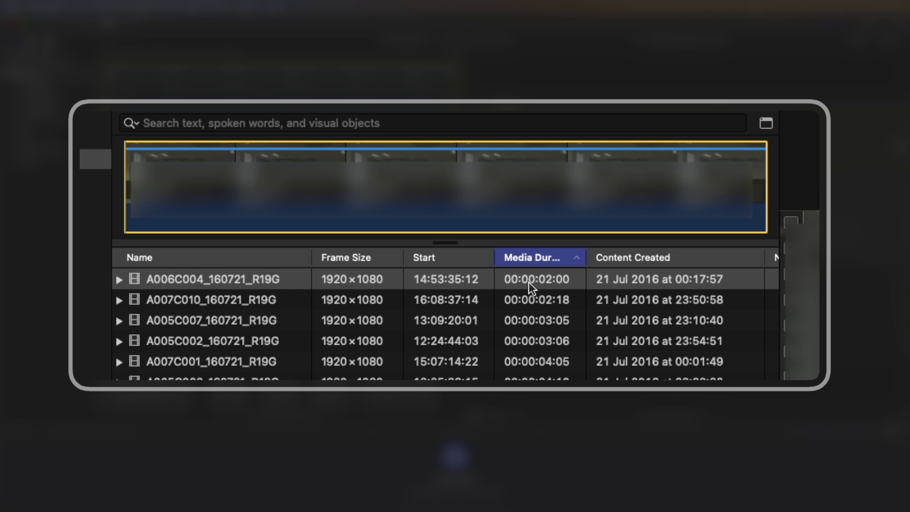
key("Delete")
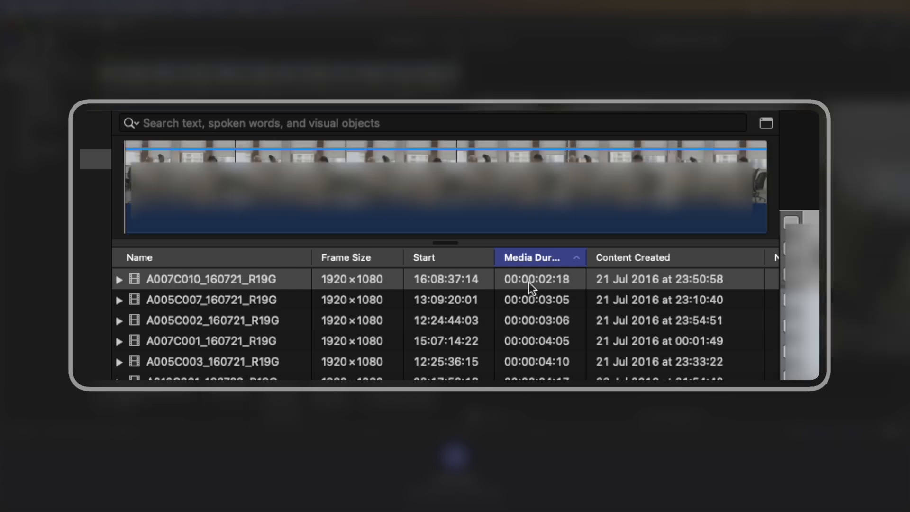
key("Delete")
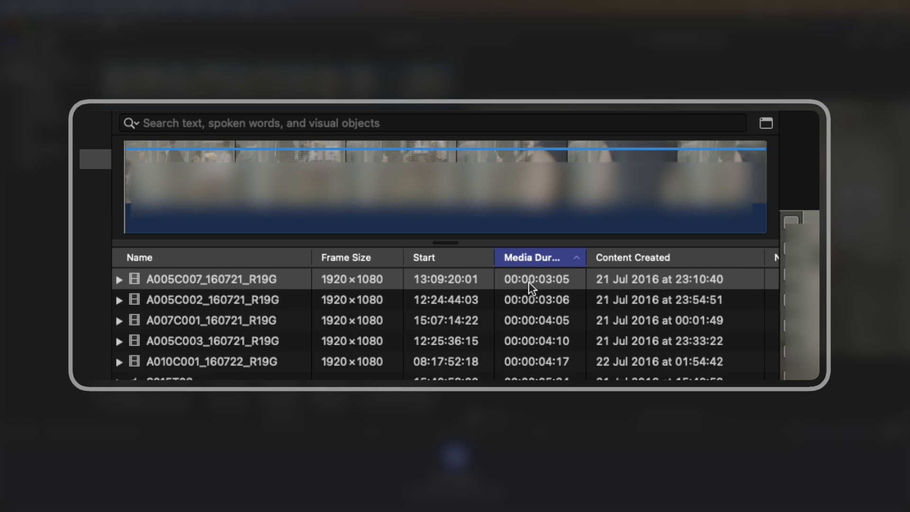
key("Delete")
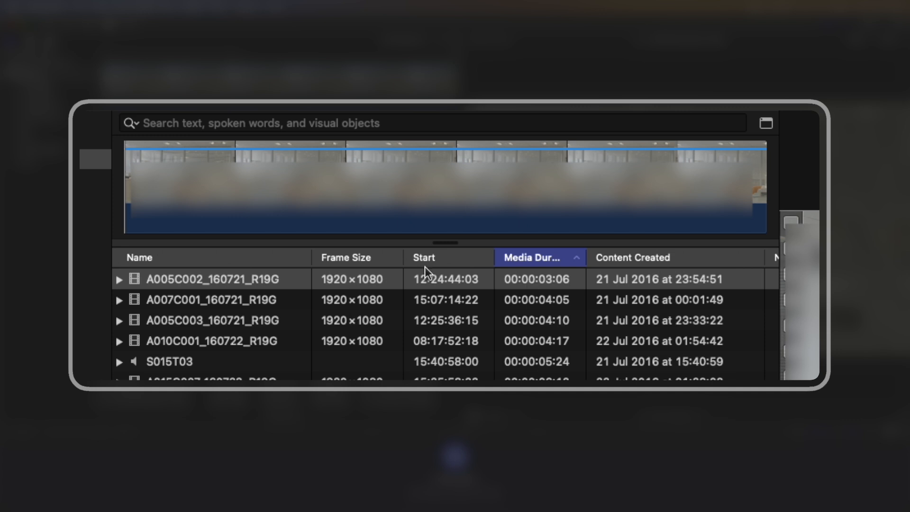
key("Delete")
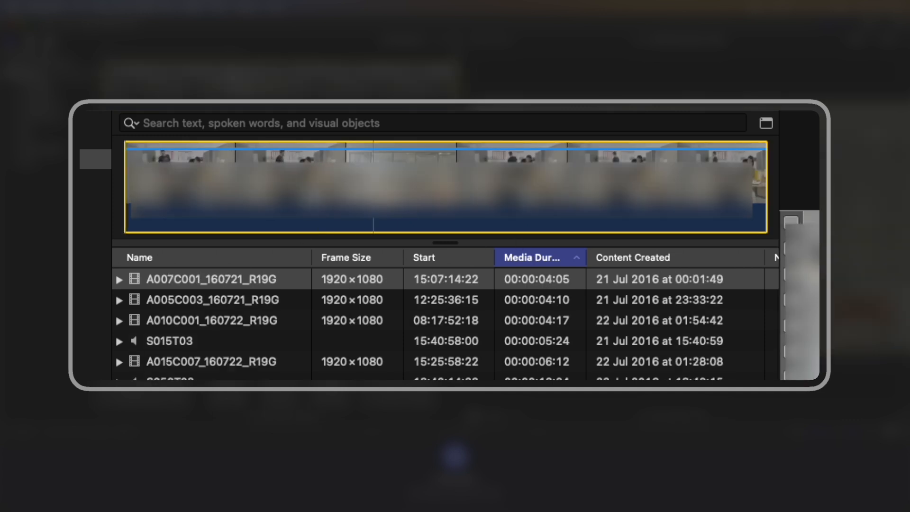
key("Delete")
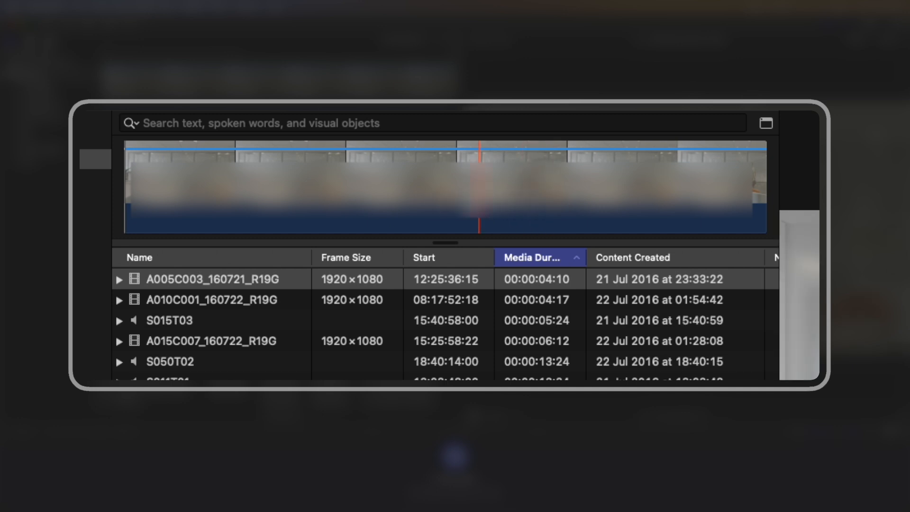
key("Delete")
key("Delete")
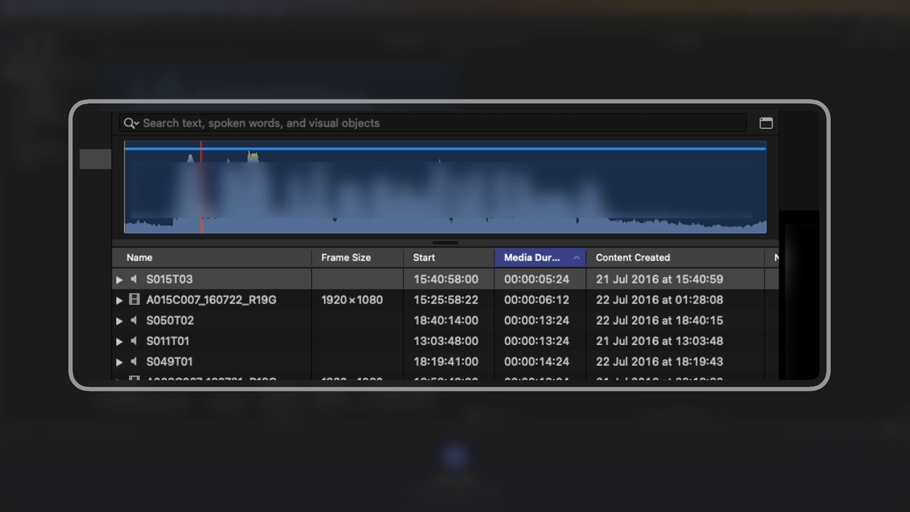
Reject the short audio clips S015T03, S050T02, S011T01 and S049T01, keeping the video clip A015C007_160722_R19G.
key("Delete")
key("space")
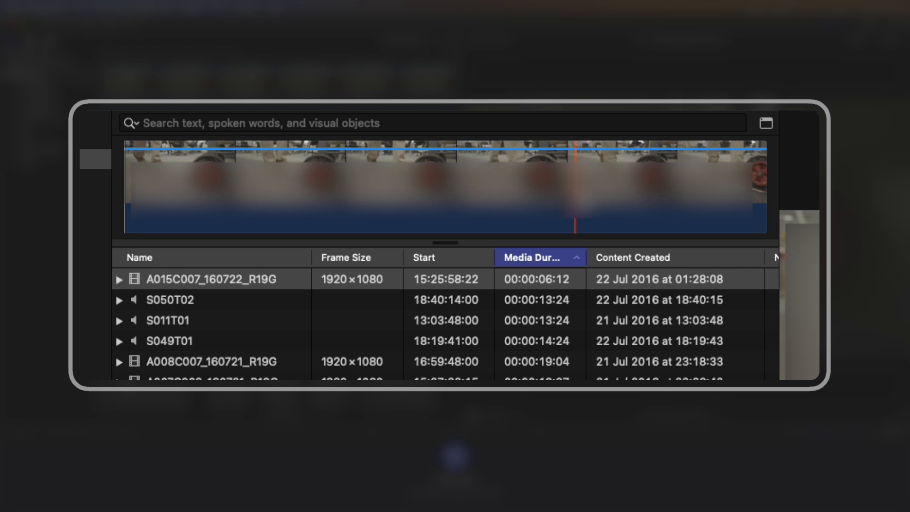
left_click(207, 300)
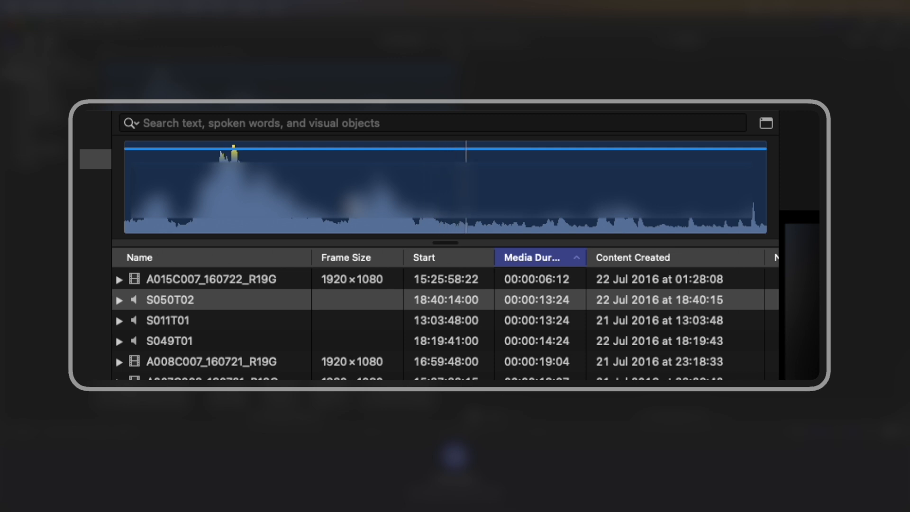
key("Delete")
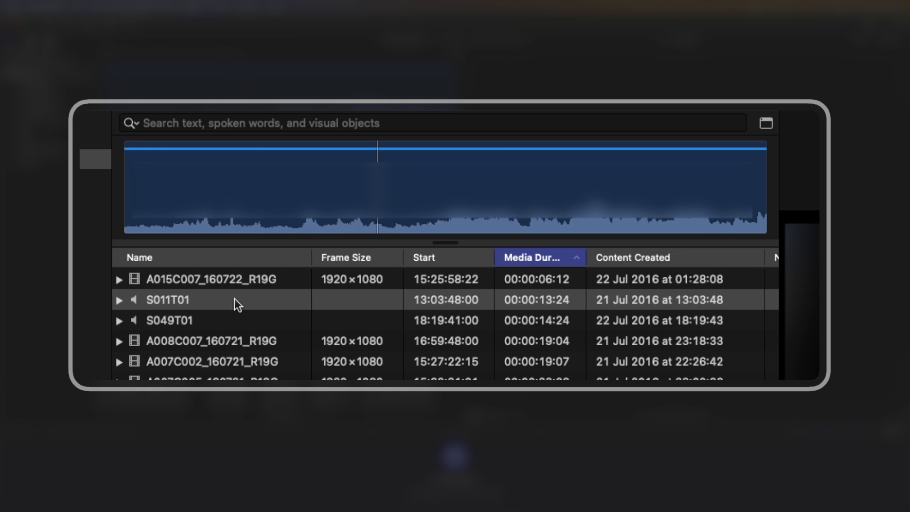
key("Delete")
left_click(417, 216)
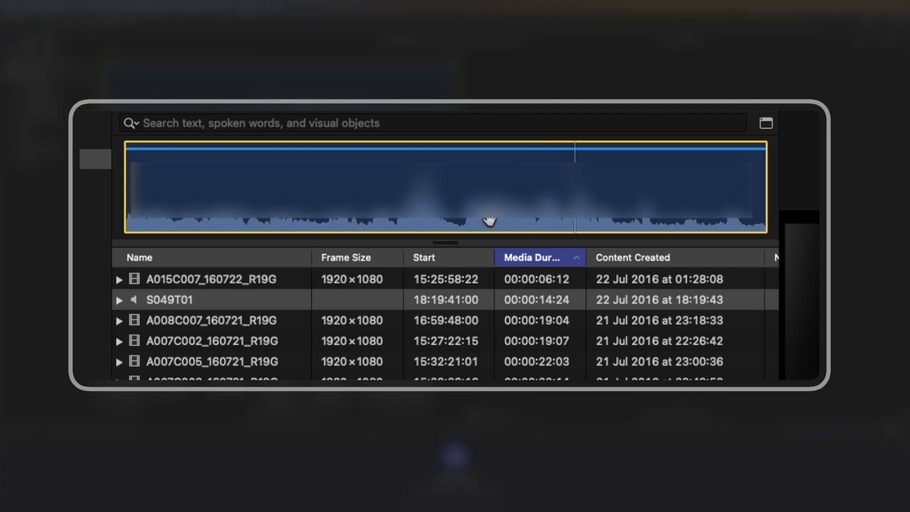
left_click(239, 293)
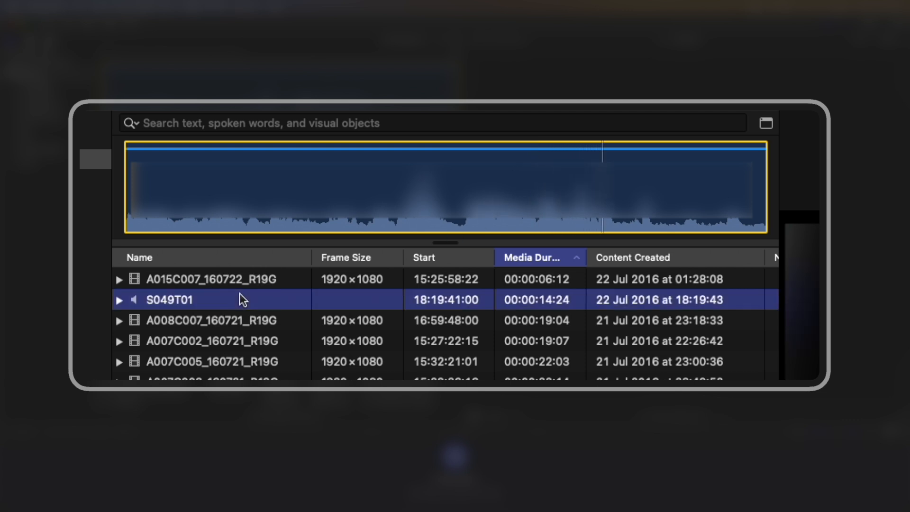
key("Delete")
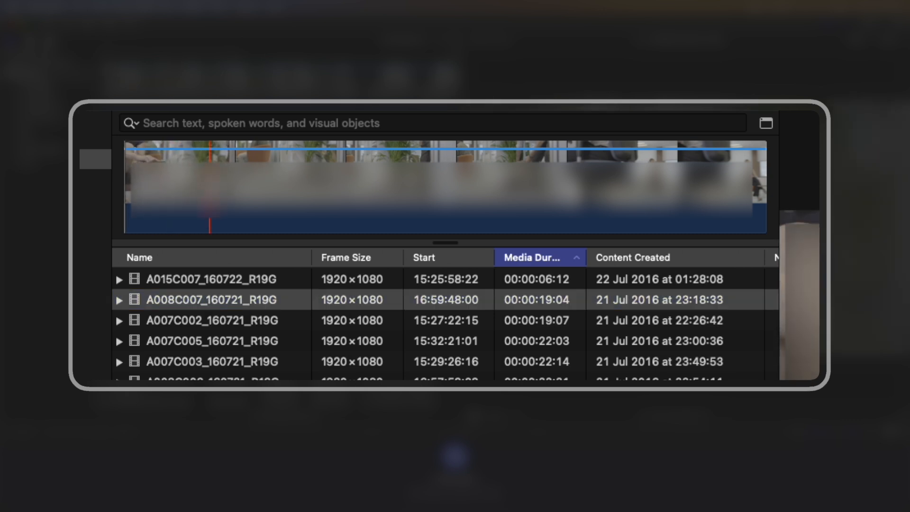
scroll(226, 301, "down", 10)
scroll(226, 300, "up", 10)
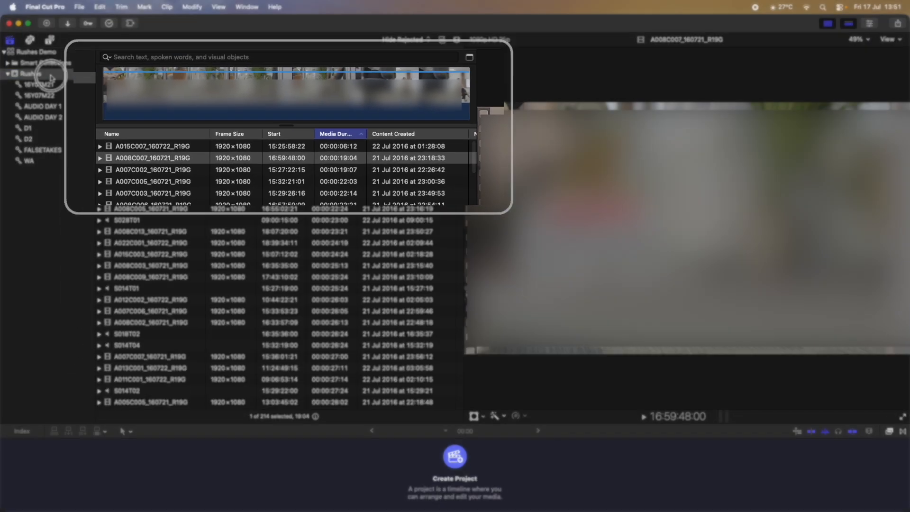
Export the Rushes event as XML named Rushes to the Desktop, using the Sync-N-Link X metadata view and version 1.14.
left_click(79, 7)
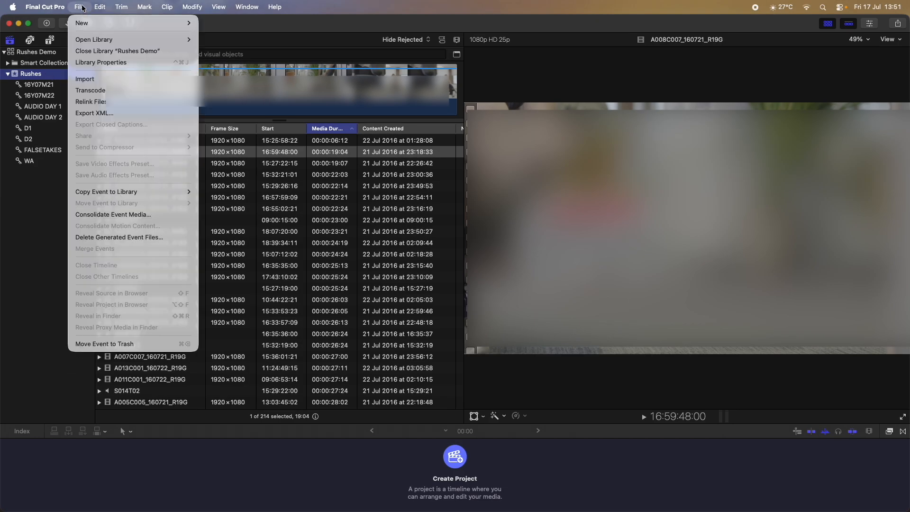
left_click(90, 114)
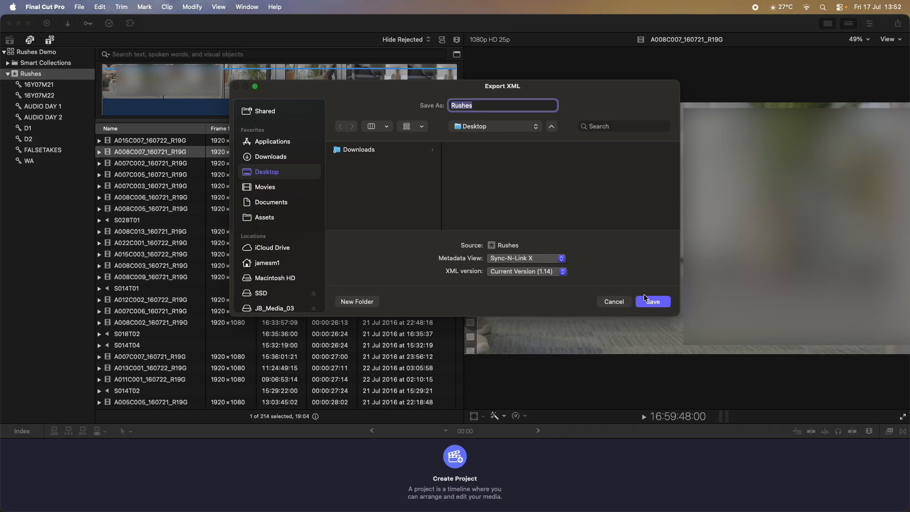
left_click(758, 337)
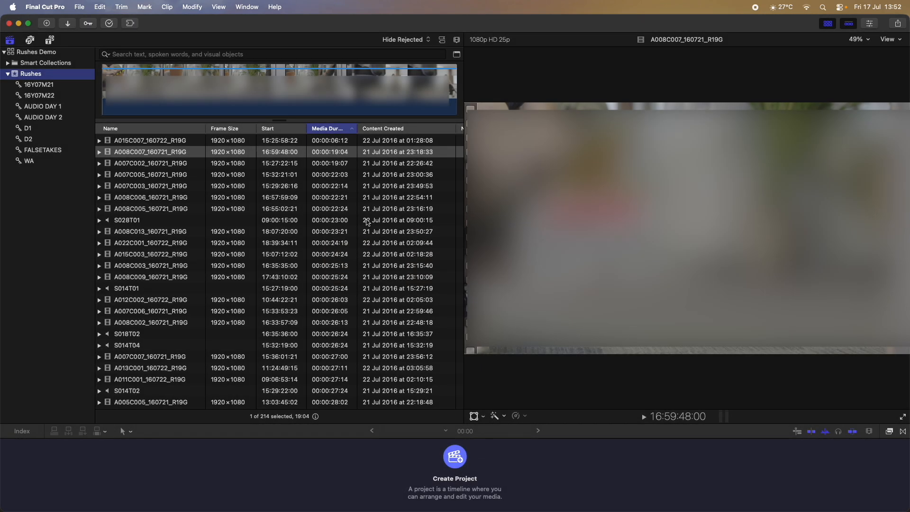
Hide Final Cut Pro and open the exported Rushes.fcpxmld file from the desktop in Sync-N-Link X.
key("super+h")
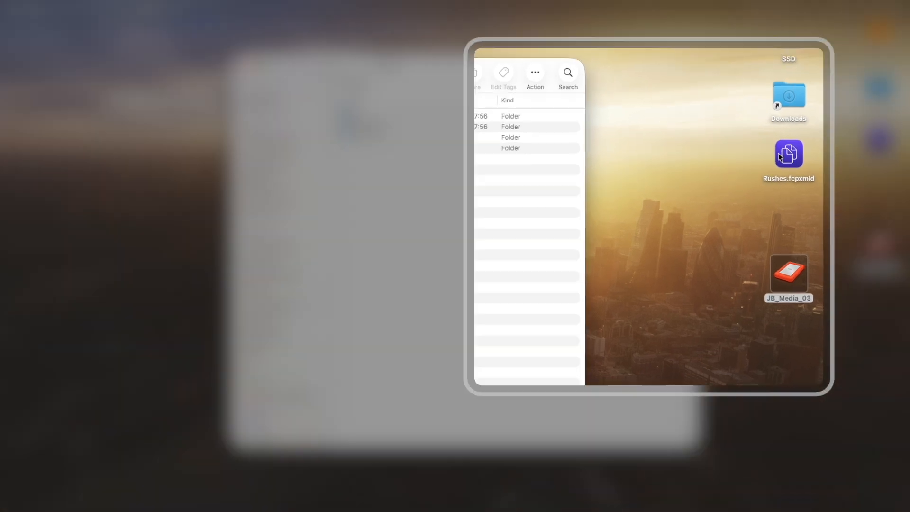
left_click(877, 141)
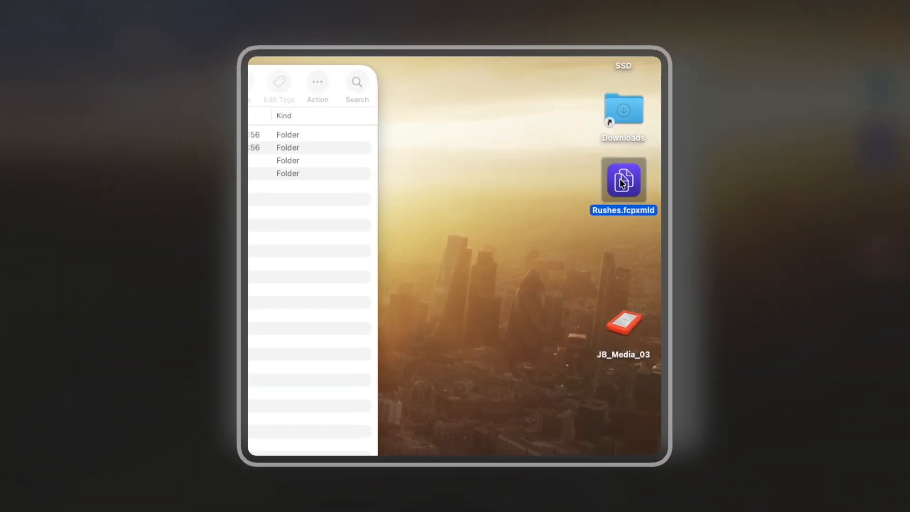
right_click(623, 183)
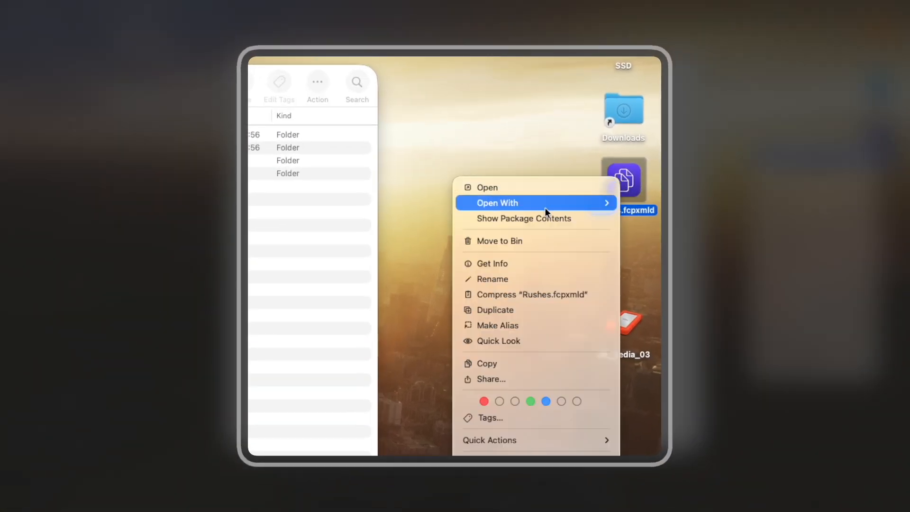
mouse_move(544, 207)
left_click(380, 286)
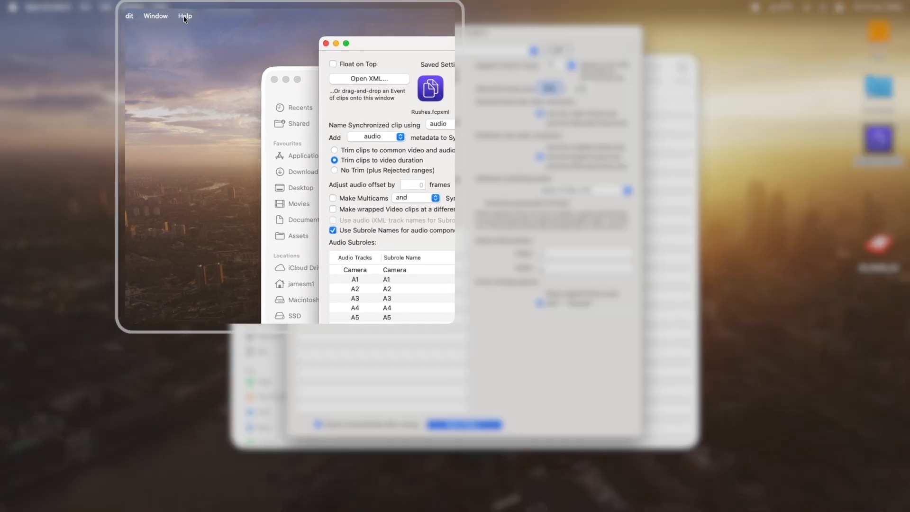
left_click(184, 16)
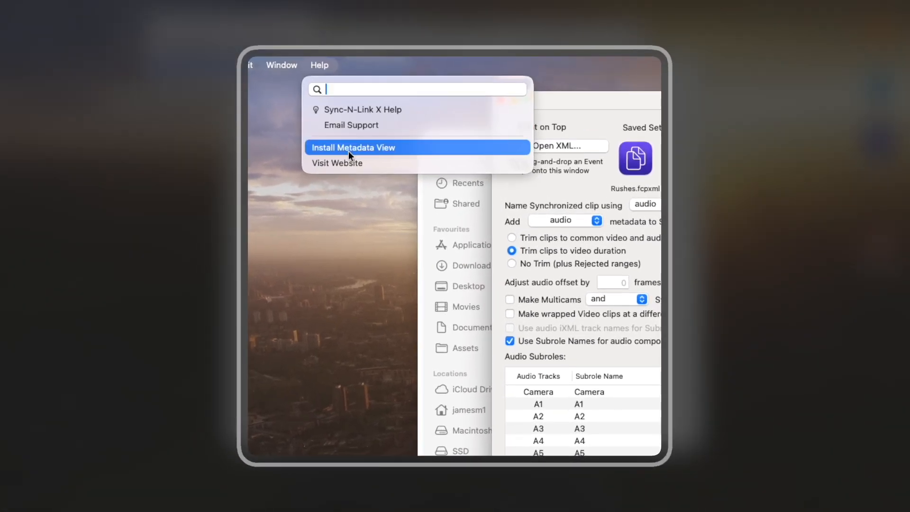
left_click(644, 94)
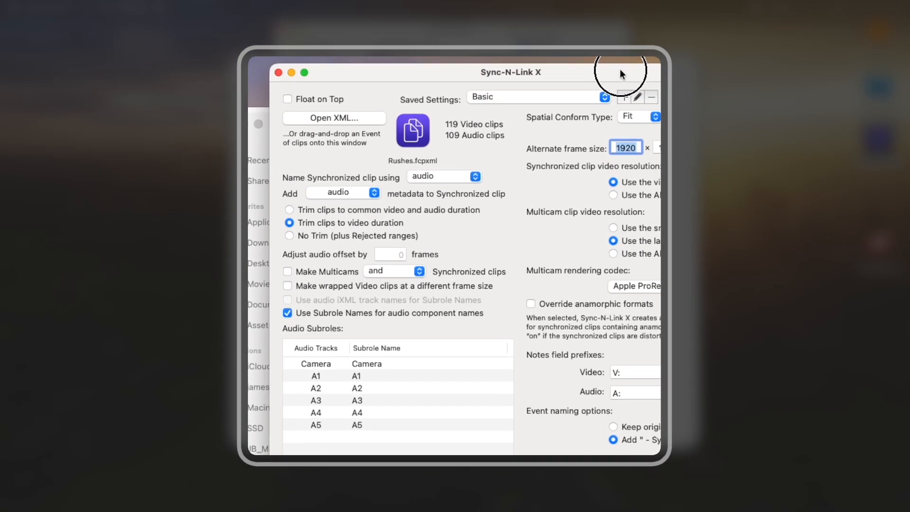
left_click_drag(453, 72, 445, 71)
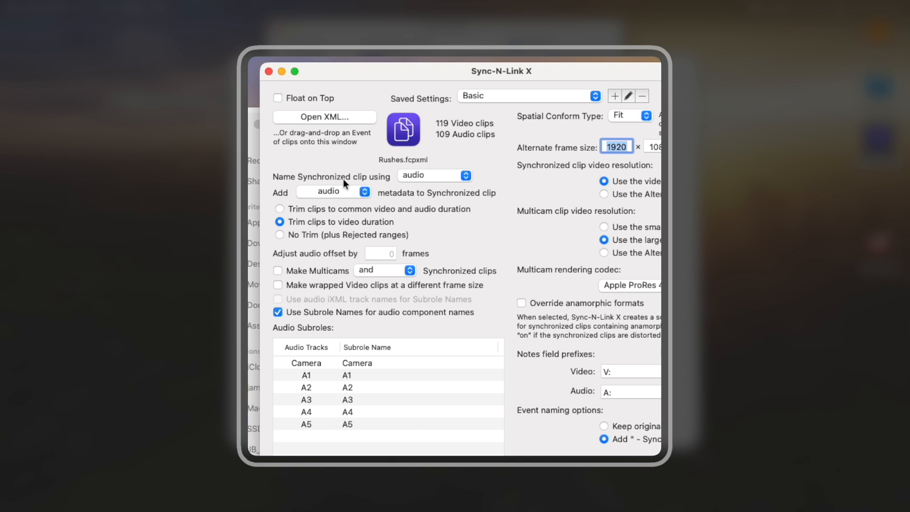
Keep synchronized clips named using audio and set the Make Multicams option to "instead of" synchronized clips.
left_click(431, 175)
left_click(431, 175)
left_click(384, 271)
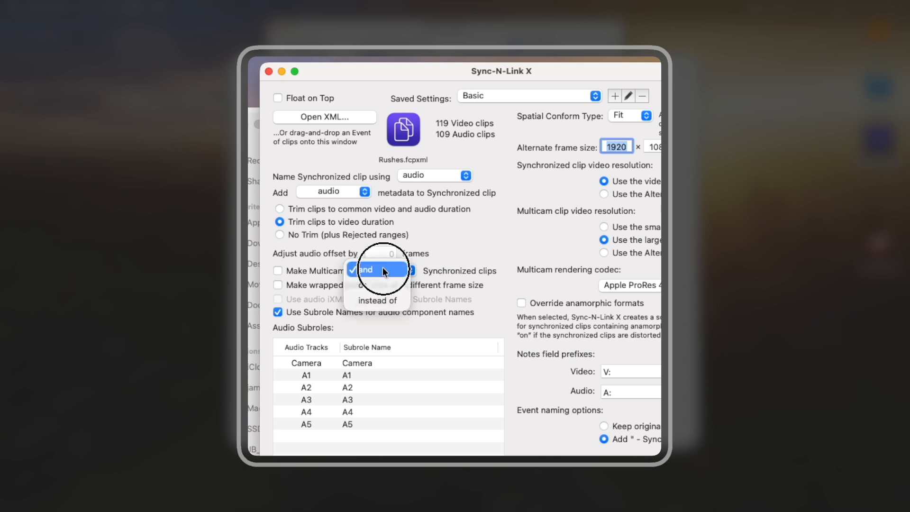
left_click(380, 298)
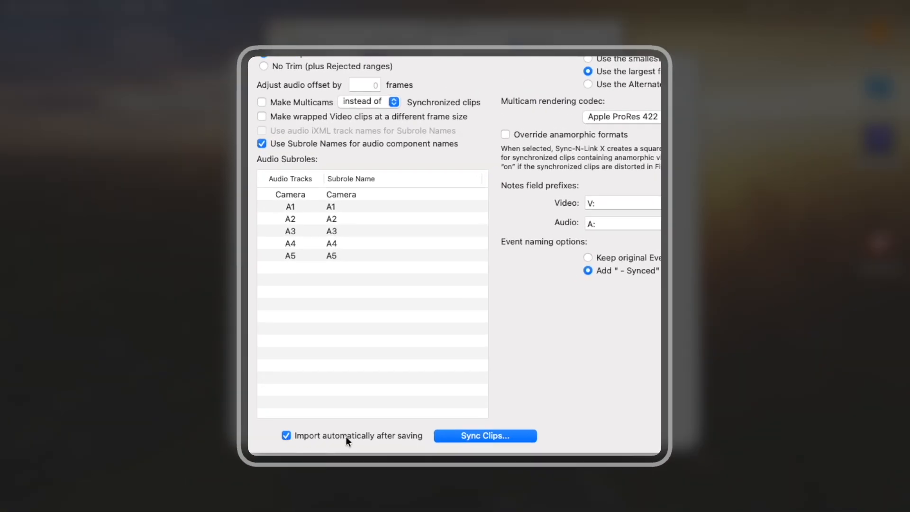
Sync the clips and save the resulting XML file so that it imports automatically into Final Cut Pro.
left_click(479, 437)
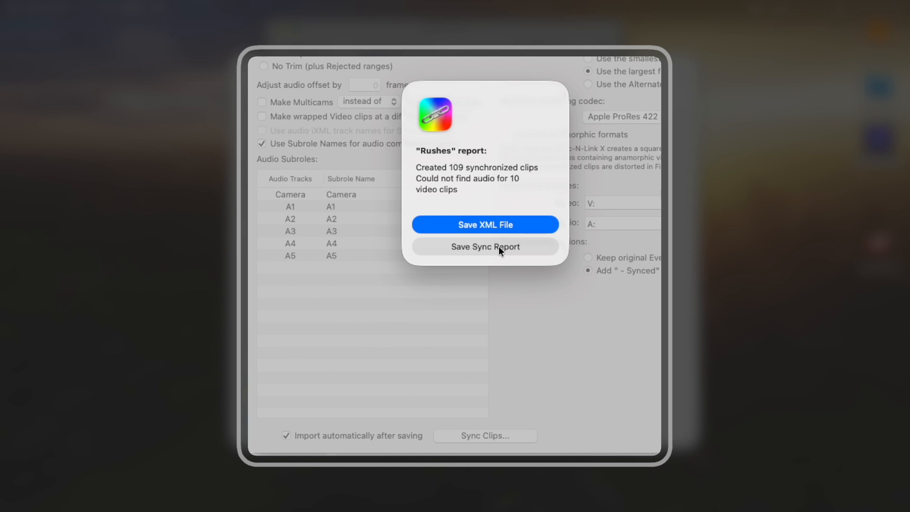
left_click(483, 226)
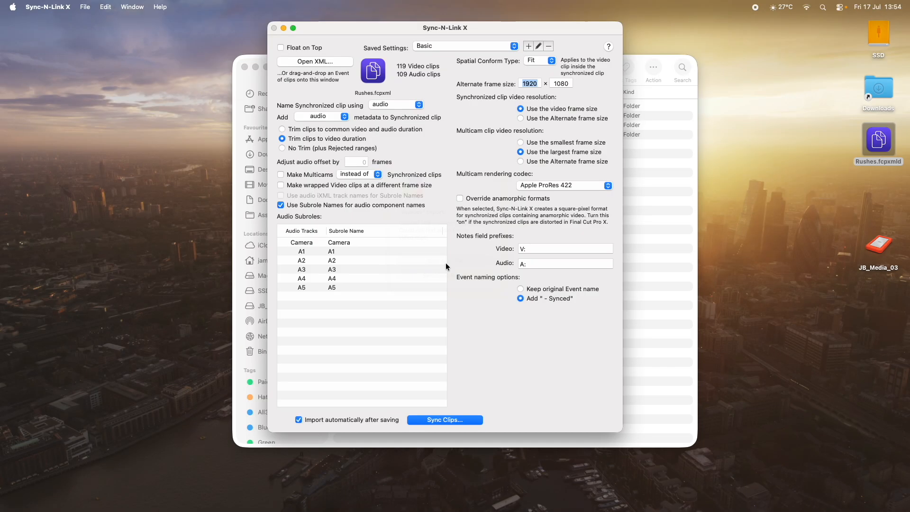
left_click(524, 208)
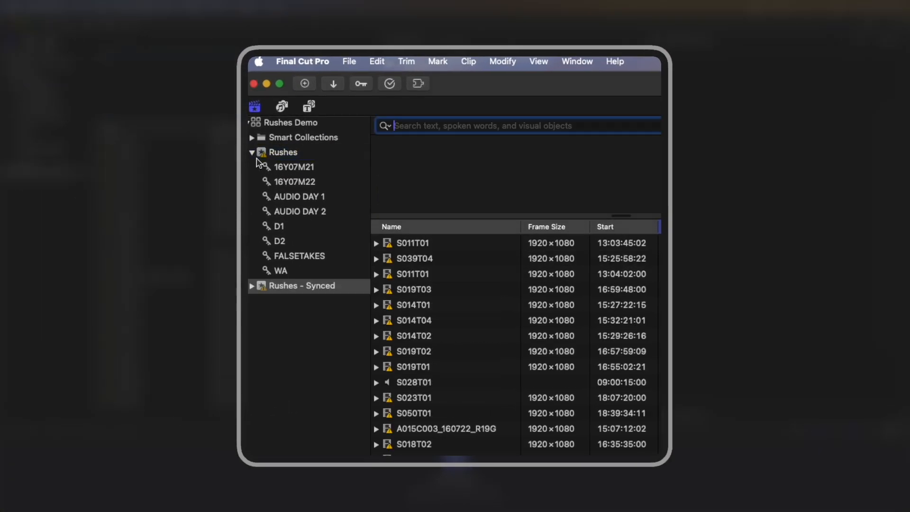
Collapse the Rushes event, select the Rushes - Synced event and sort its clips by name in ascending order.
left_click(76, 96)
left_click(272, 170)
scroll(423, 279, "up", 2)
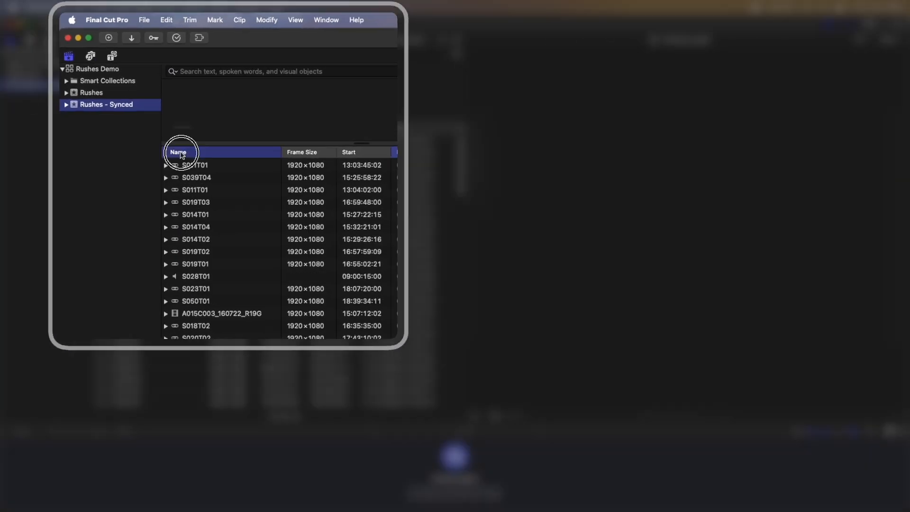
left_click(391, 226)
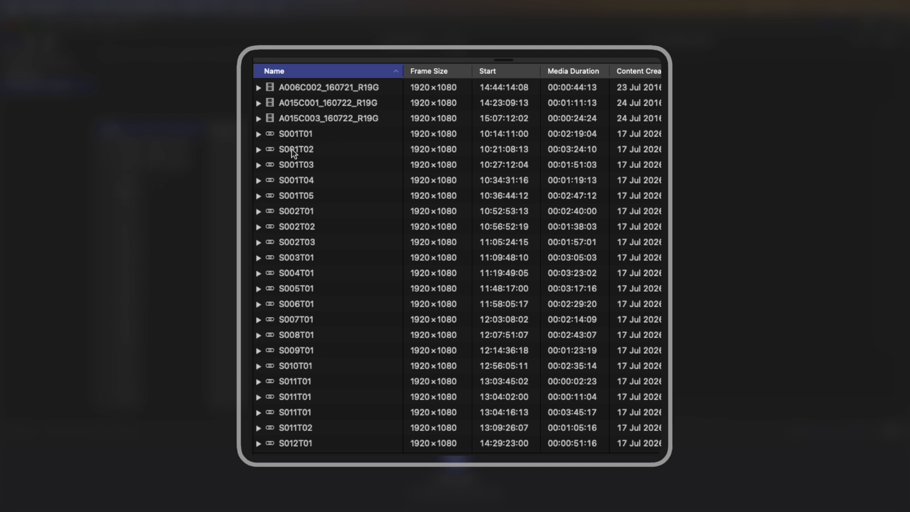
Review the sorted clip list and preview the camera clips A006C002_160721_R19G, A015C001_160722_R19G and A015C003_160722_R19G.
scroll(314, 162, "down", 15)
scroll(315, 162, "down", 15)
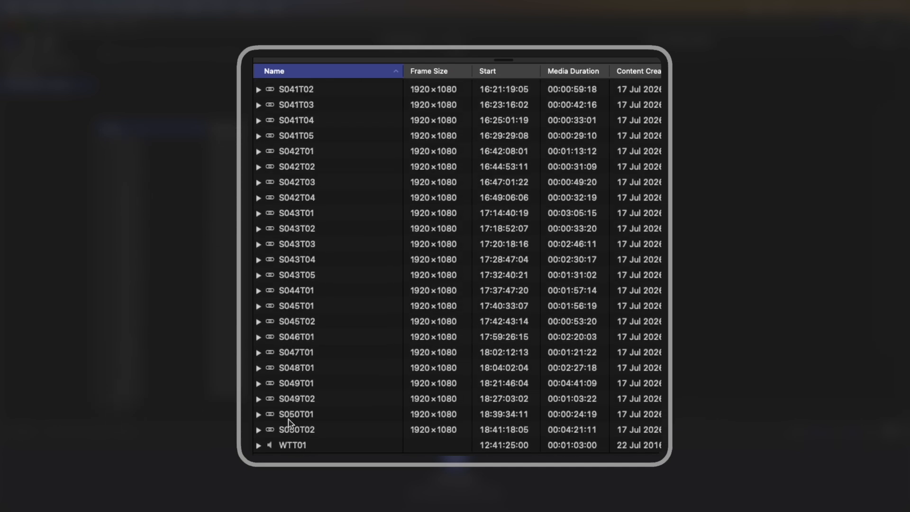
scroll(339, 449, "up", 20)
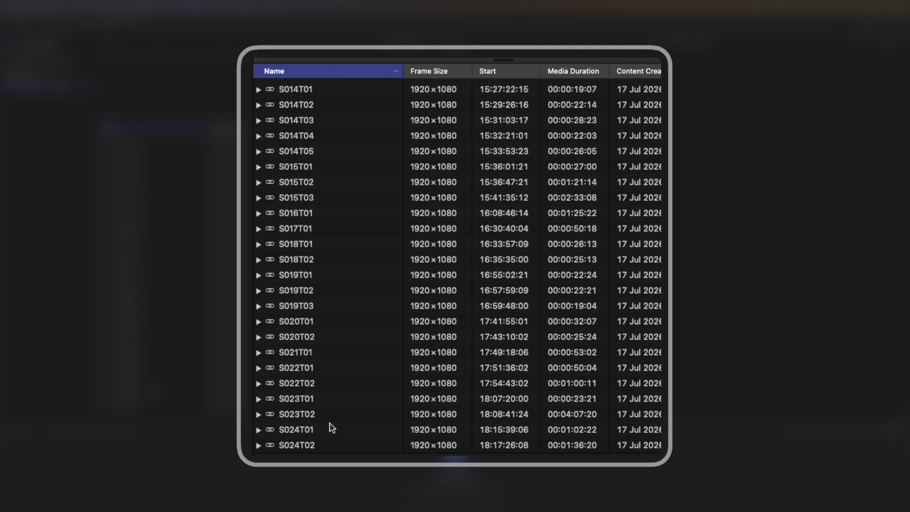
left_click(349, 93)
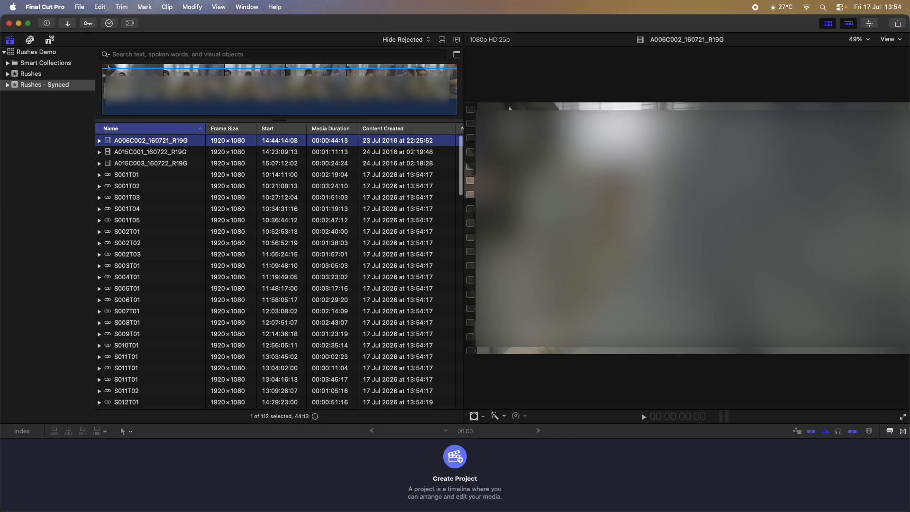
left_click(187, 153)
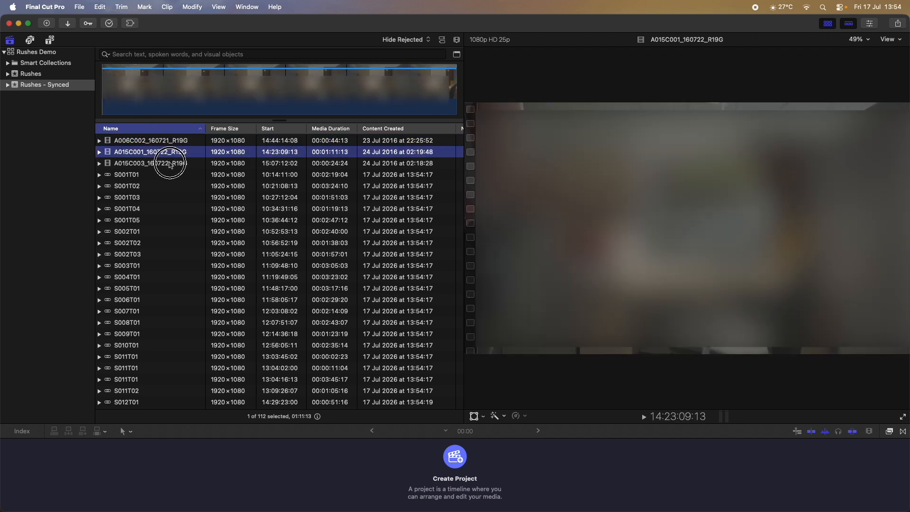
left_click(171, 164)
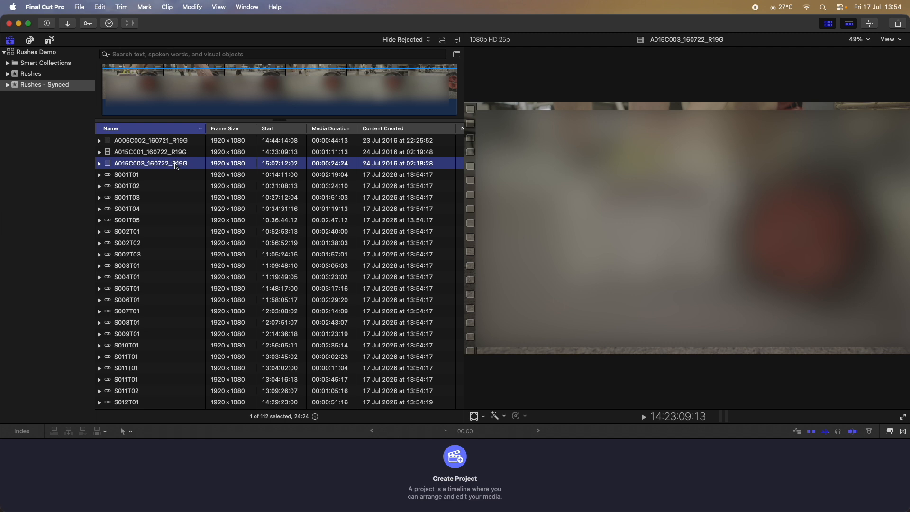
Show the inspector for synchronized clip S001T01 and enlarge the Audio Configuration area to examine its audio channels.
left_click(145, 175)
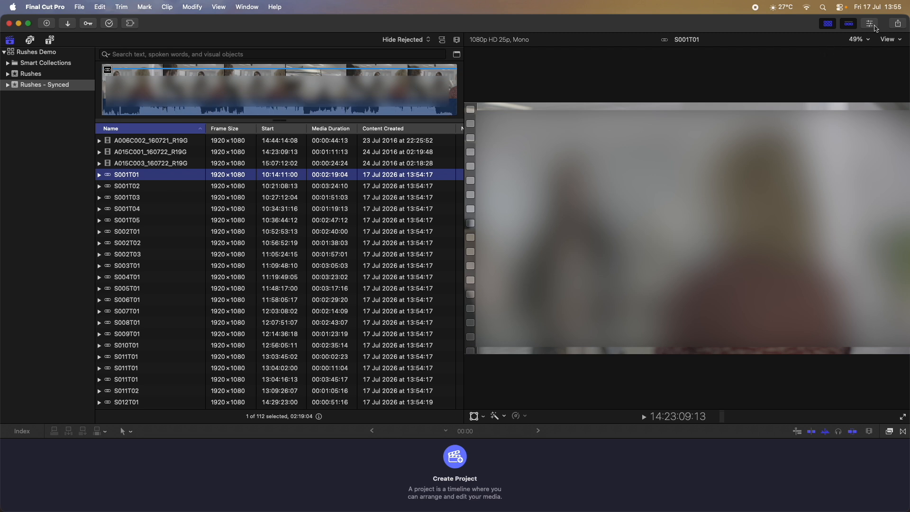
left_click(871, 25)
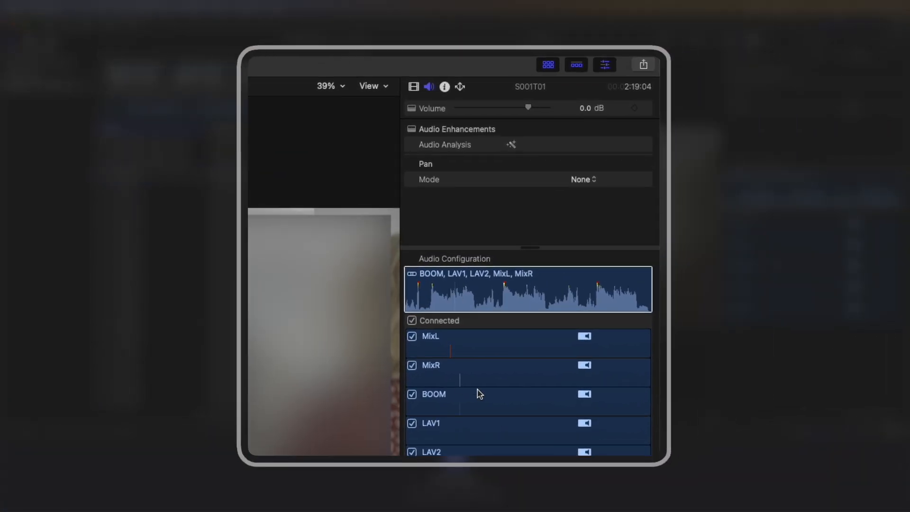
left_click_drag(534, 246, 534, 214)
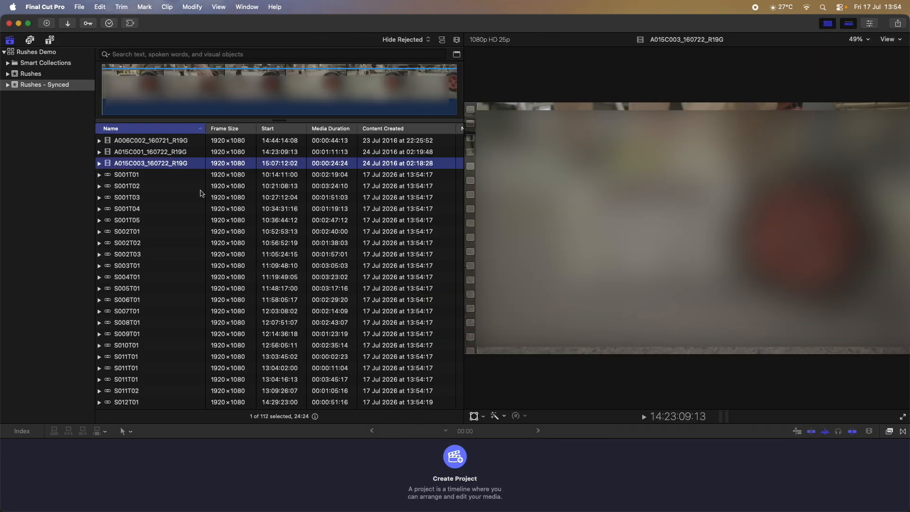
Examine the last clips in the Rushes - Synced event's sorted list.
scroll(193, 199, "down", 20)
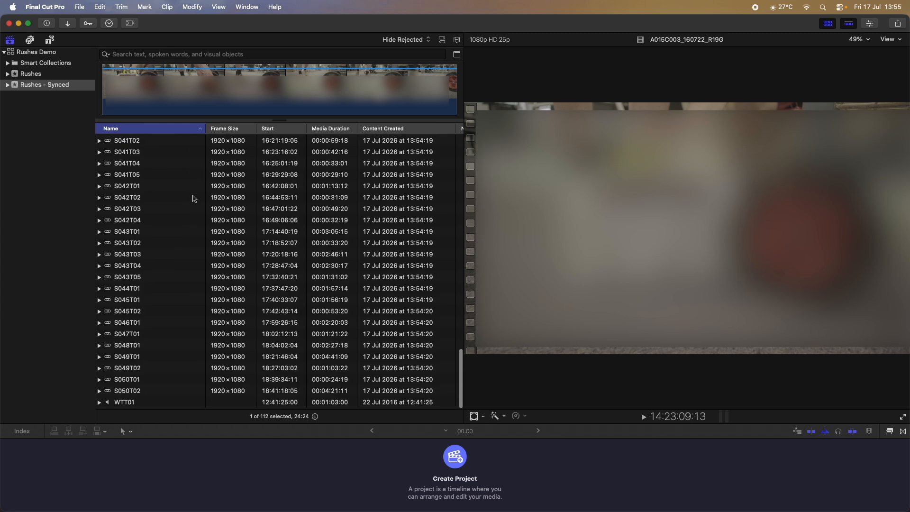